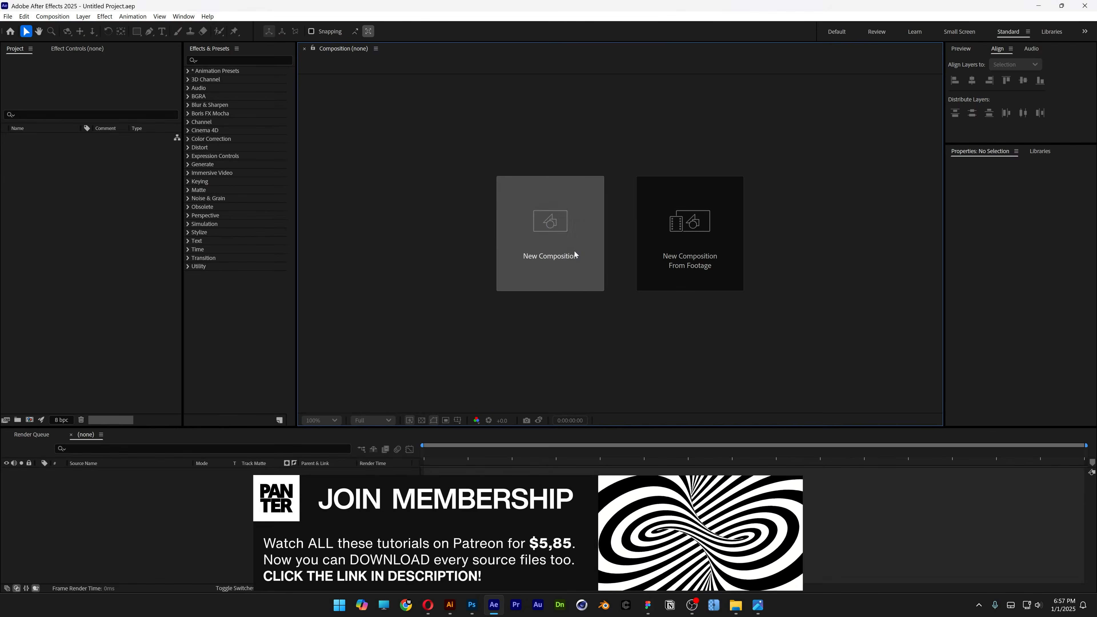
# Create a composition named Brush with the HD 1920x1080 29.97 fps preset and a five-second duration.
pyautogui.click(575, 255)
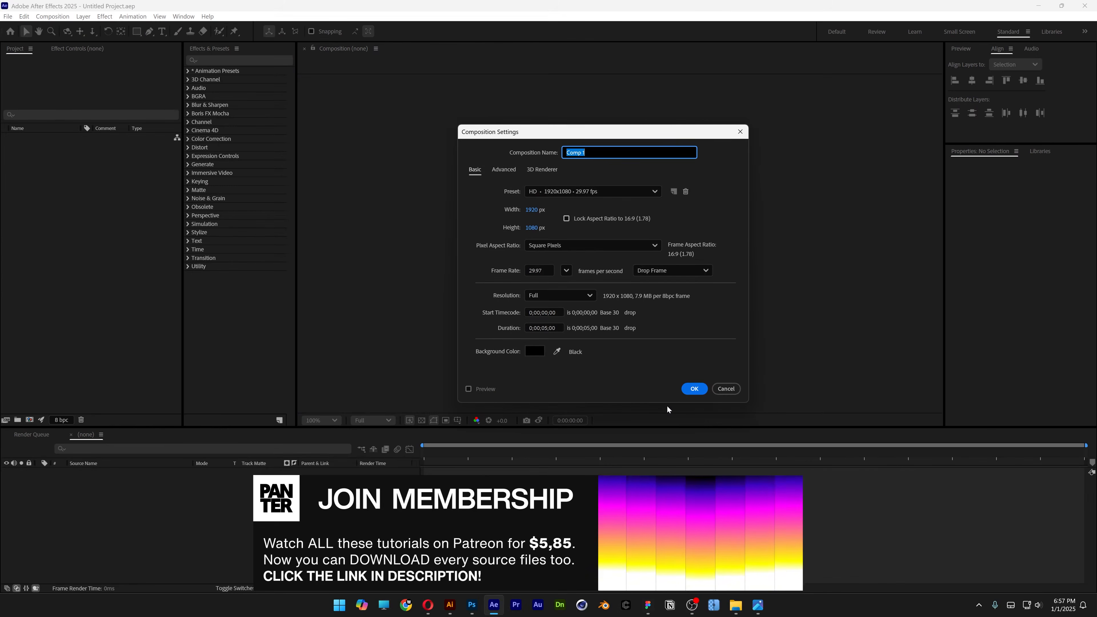
pyautogui.write('Brush')
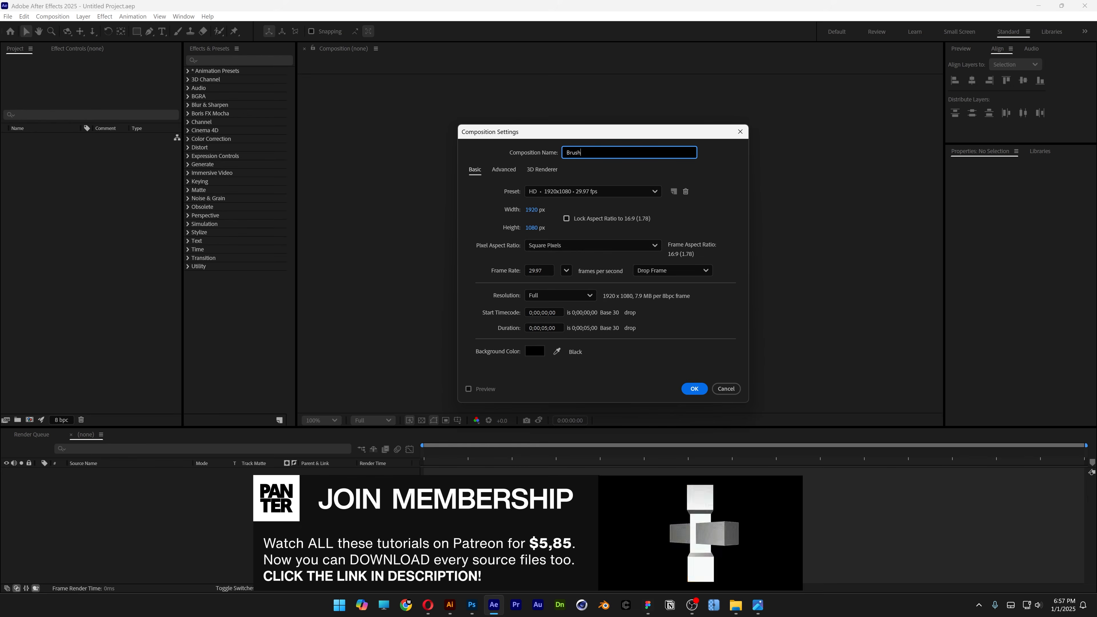
pyautogui.click(570, 190)
pyautogui.click(574, 247)
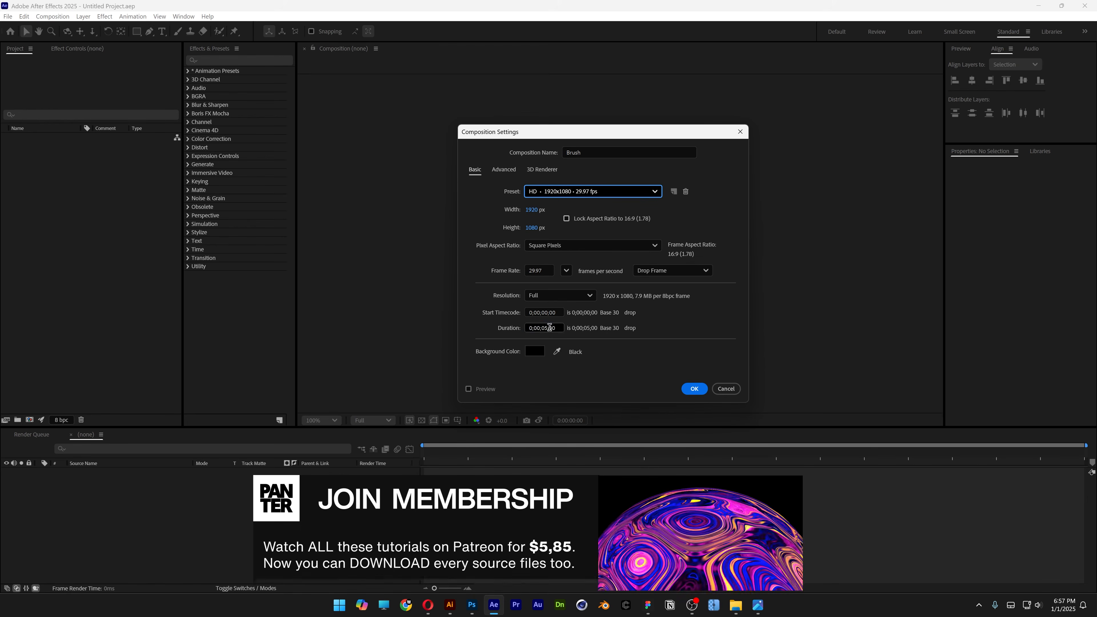
pyautogui.click(695, 389)
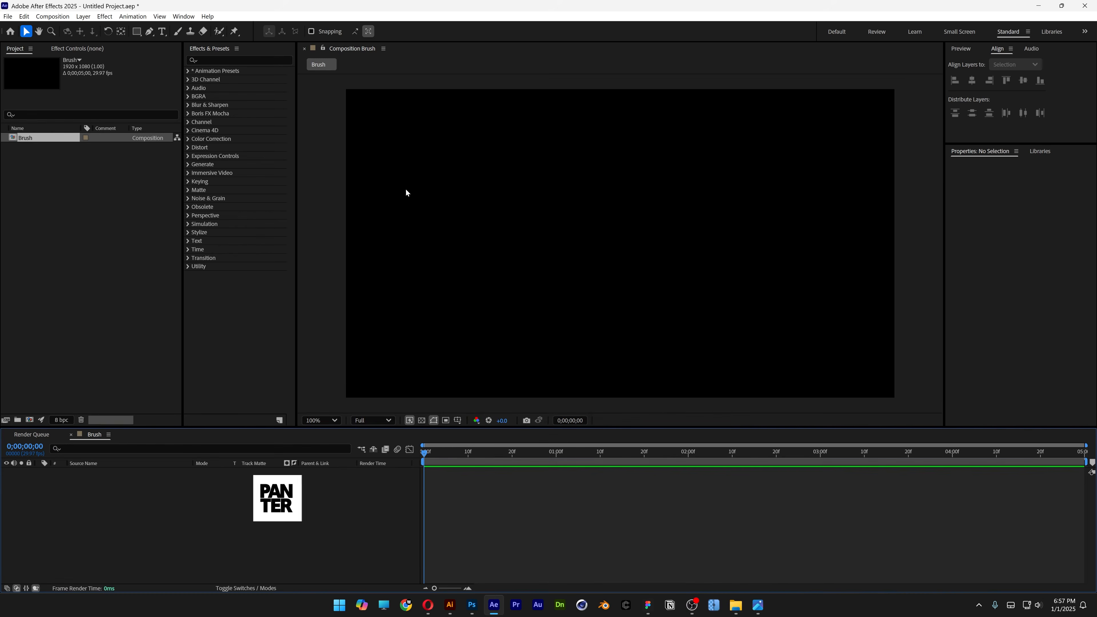
# Set up the Pen tool with no fill and a solid white (FFFFFF) stroke.
pyautogui.click(150, 31)
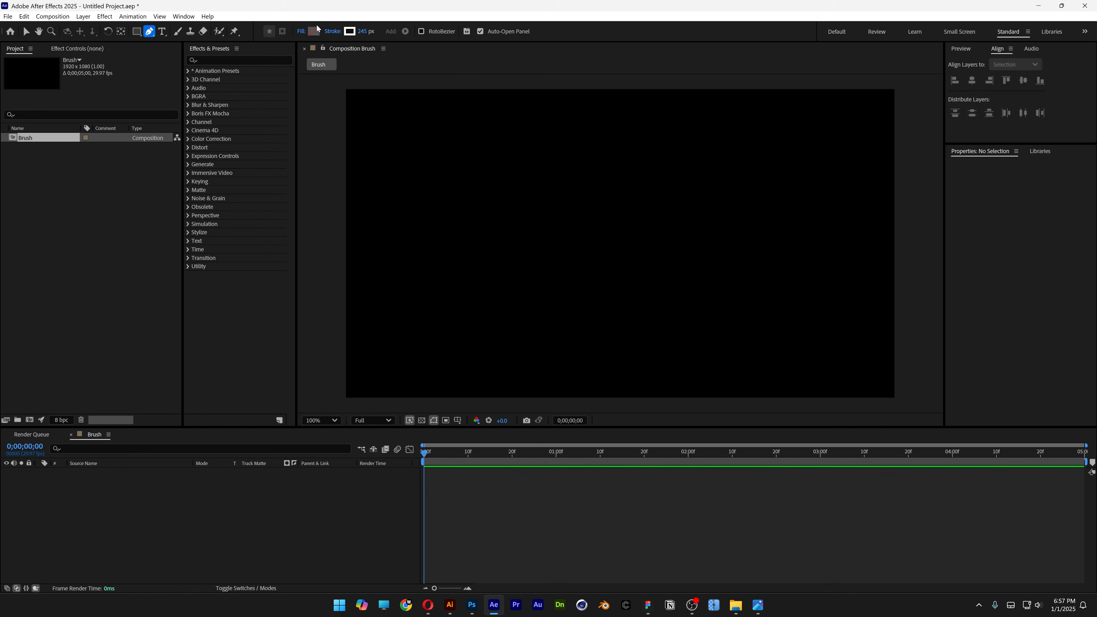
pyautogui.click(317, 30)
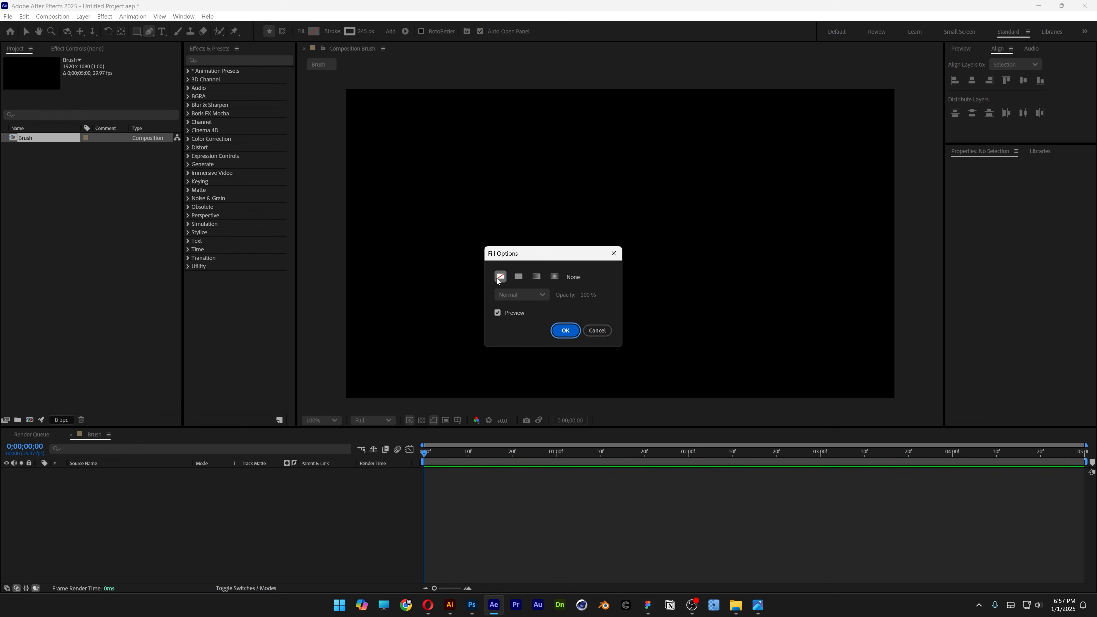
pyautogui.press('Return')
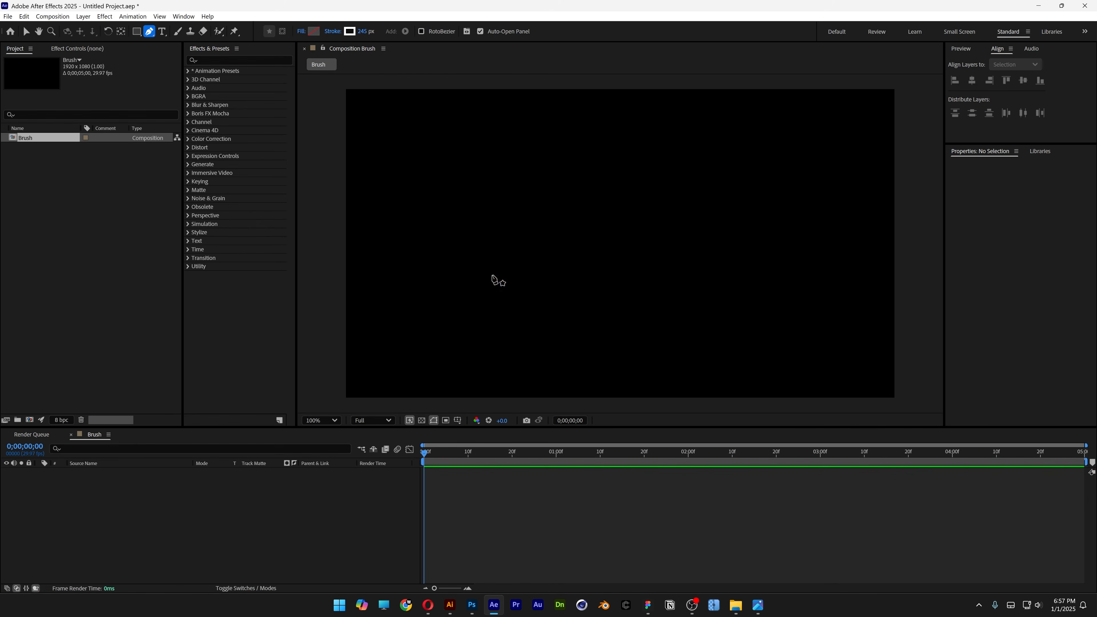
pyautogui.click(331, 31)
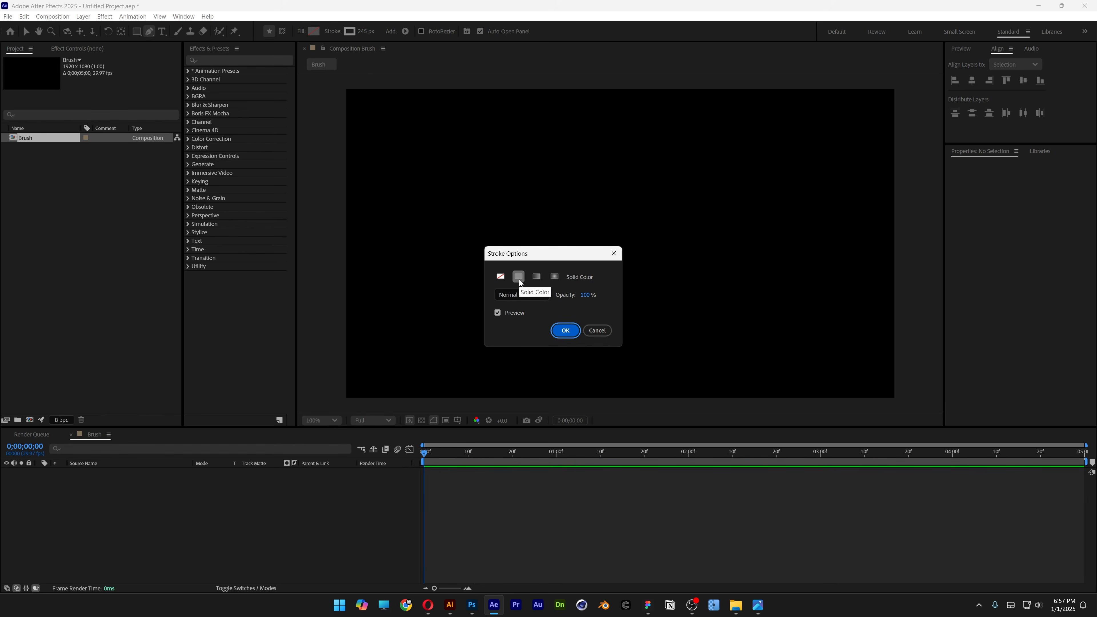
pyautogui.press('Return')
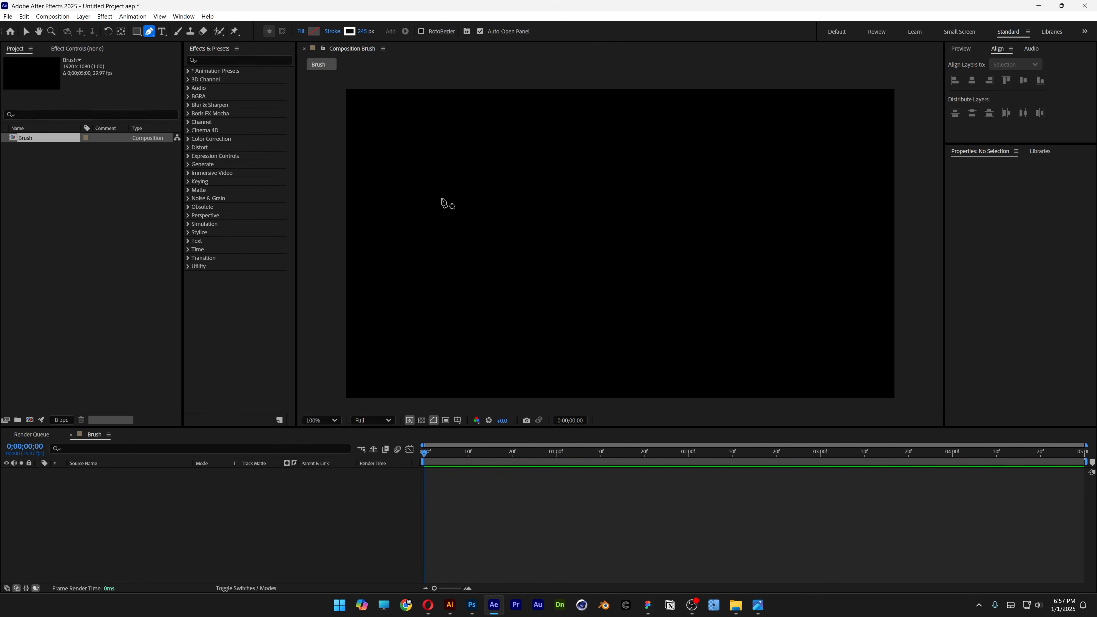
pyautogui.click(350, 31)
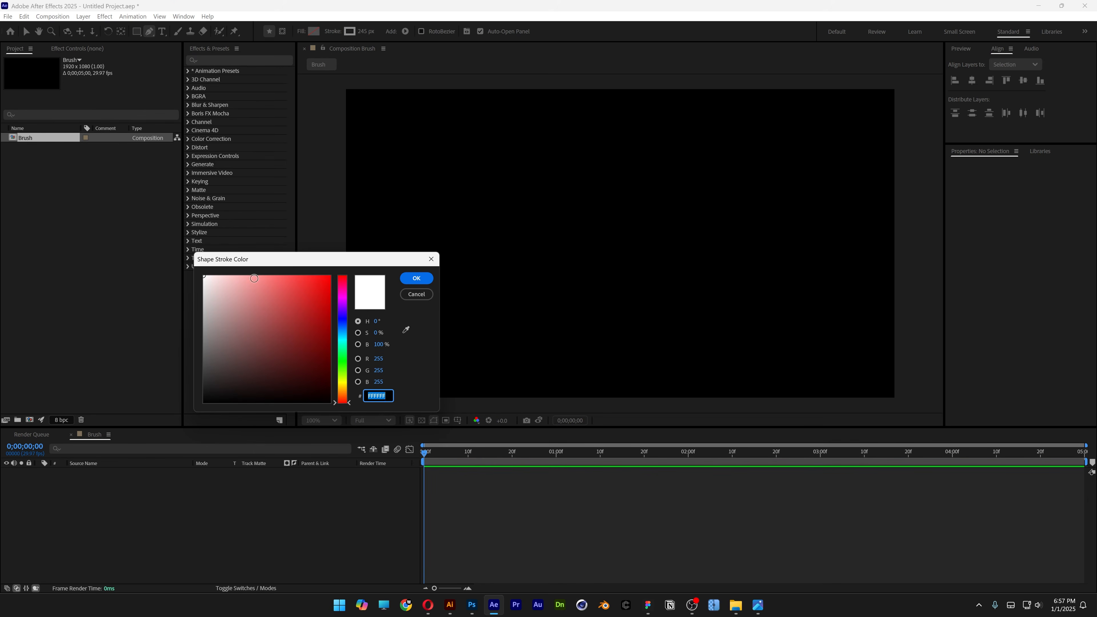
pyautogui.click(416, 278)
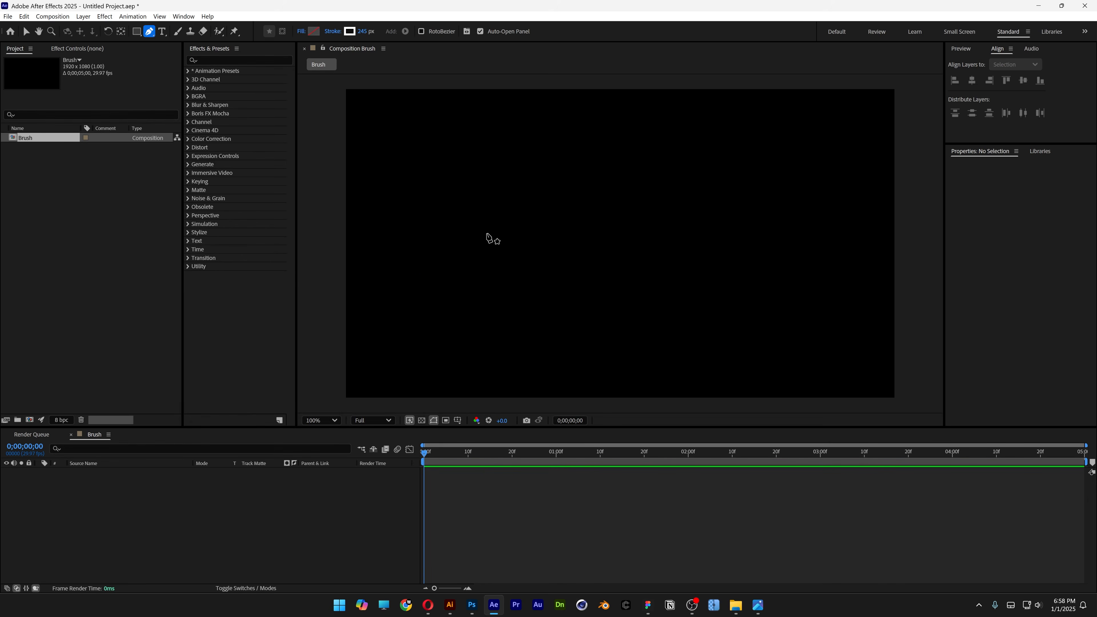
# Draw a straight horizontal line, centre it in the composition both ways, and set its stroke width to 244 px.
pyautogui.click(478, 231)
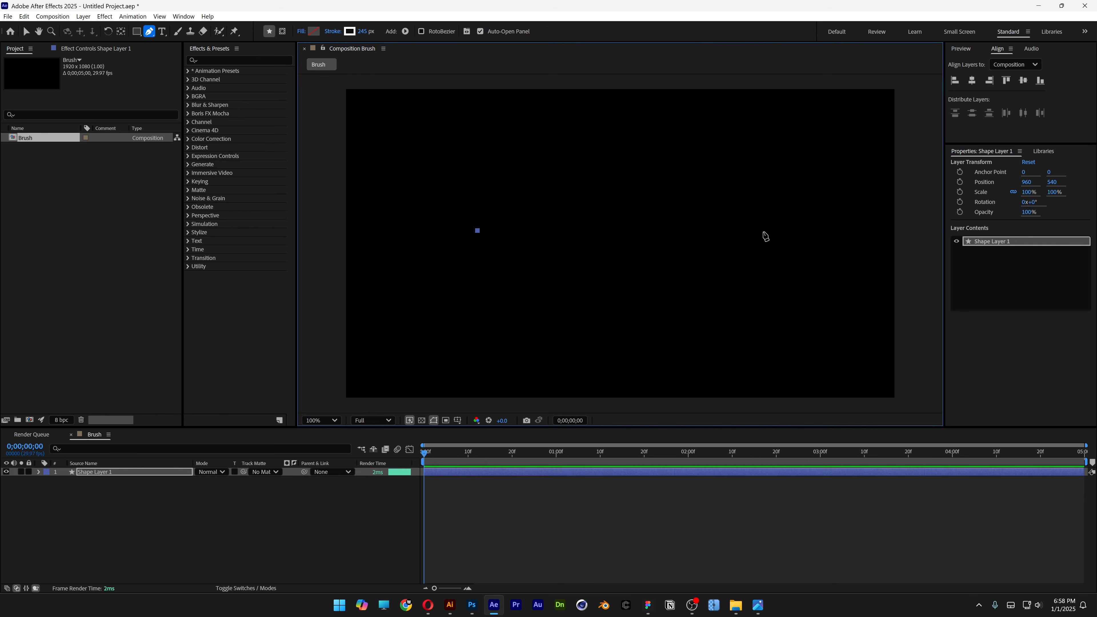
pyautogui.click(762, 230)
pyautogui.click(974, 84)
pyautogui.click(1023, 81)
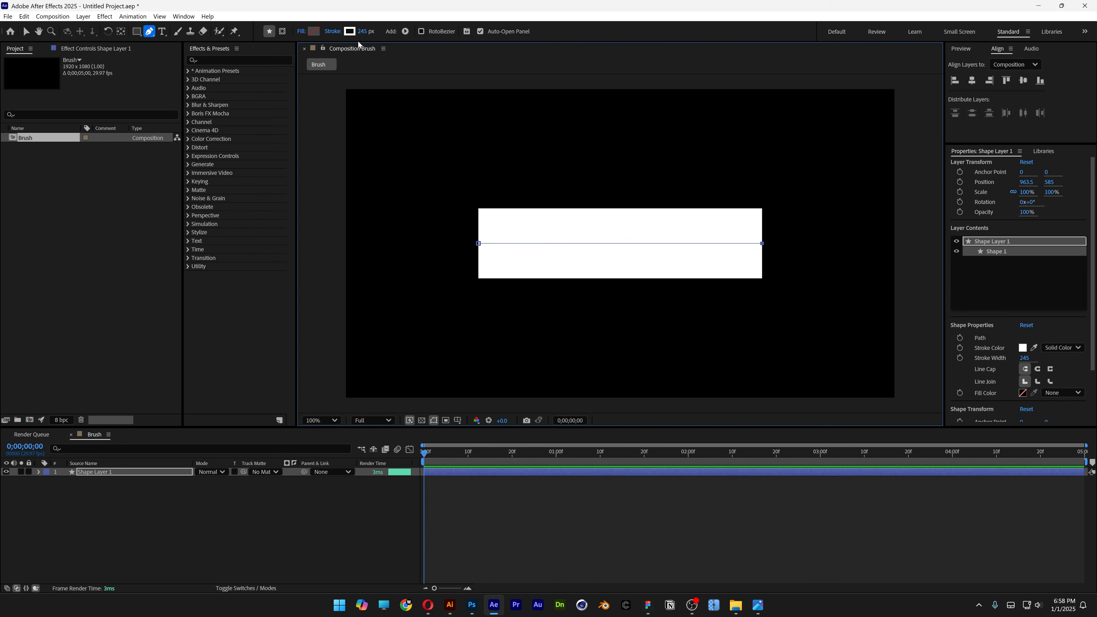
pyautogui.moveTo(363, 36)
pyautogui.mouseDown()
pyautogui.moveTo(385, 34)
pyautogui.moveTo(365, 36)
pyautogui.mouseUp()
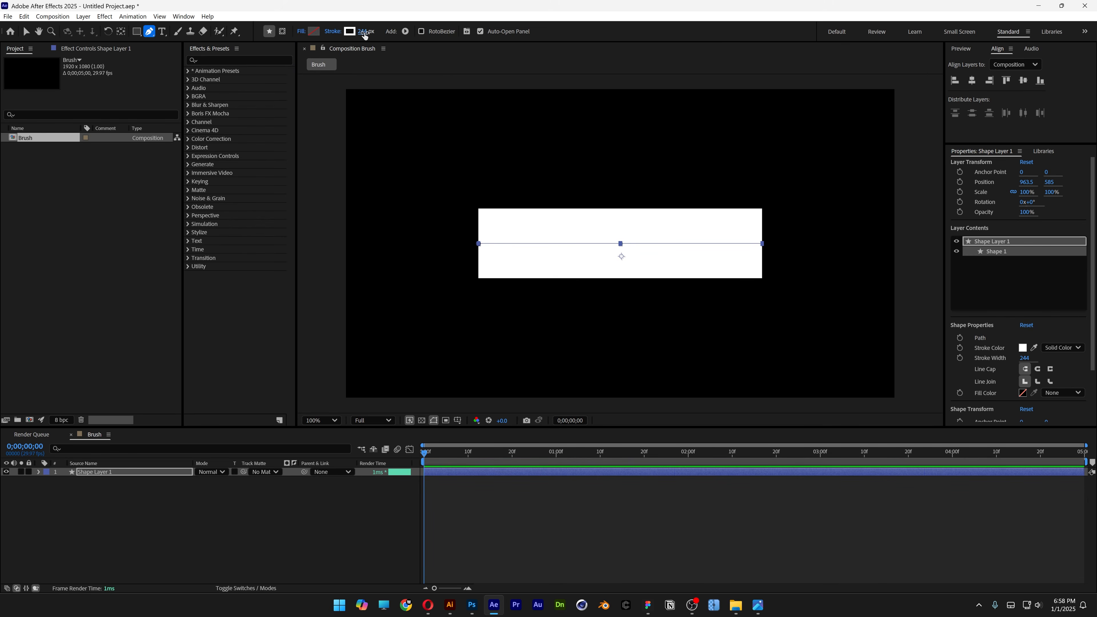
# Apply the Gaussian Blur and Roughen Edges effects to the line's shape layer.
pyautogui.click(278, 59)
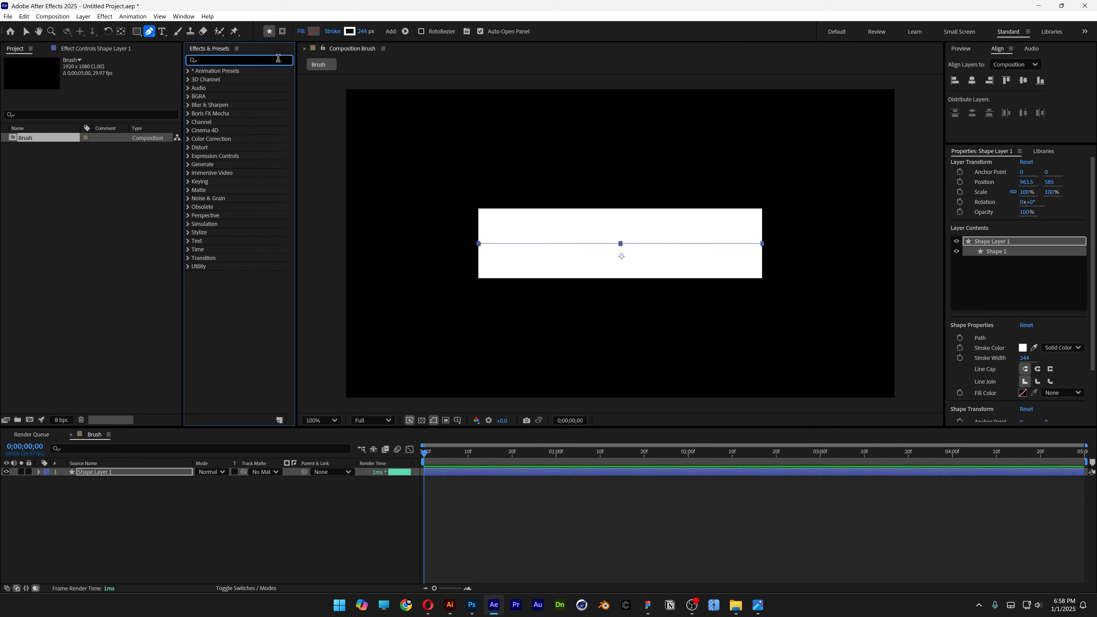
pyautogui.write('gaussi')
pyautogui.moveTo(244, 81); pyautogui.dragTo(153, 471)
pyautogui.moveTo(231, 60); pyautogui.dragTo(149, 50)
pyautogui.write('roughen ed')
pyautogui.moveTo(218, 82); pyautogui.dragTo(96, 171)
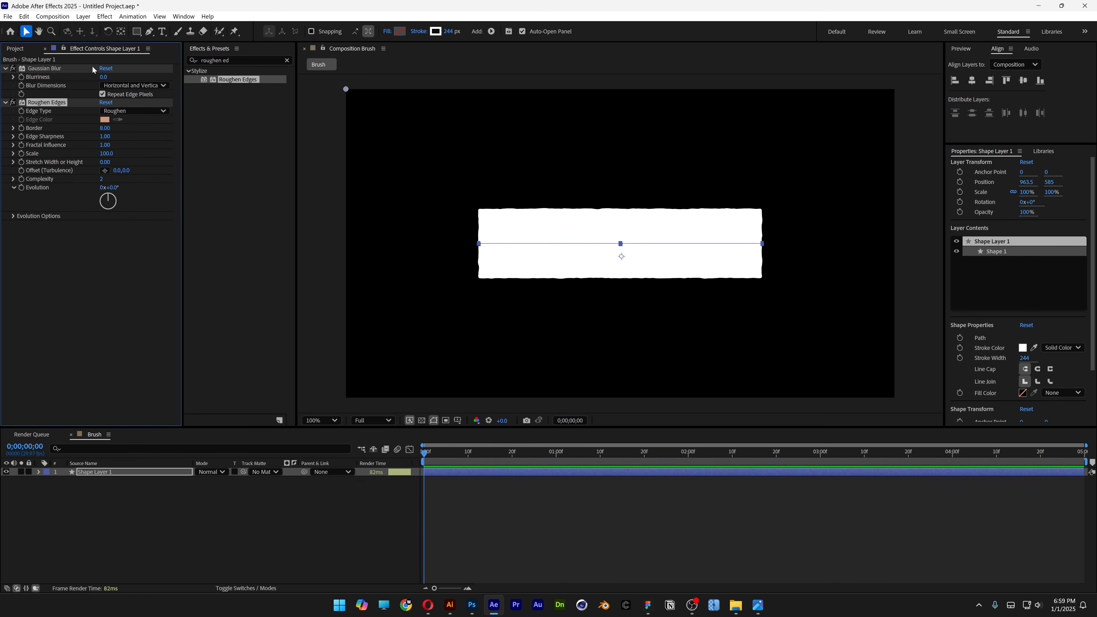
# Set the Gaussian Blur blurriness to 34.
pyautogui.click(104, 77)
pyautogui.write('34')
pyautogui.press('Return')
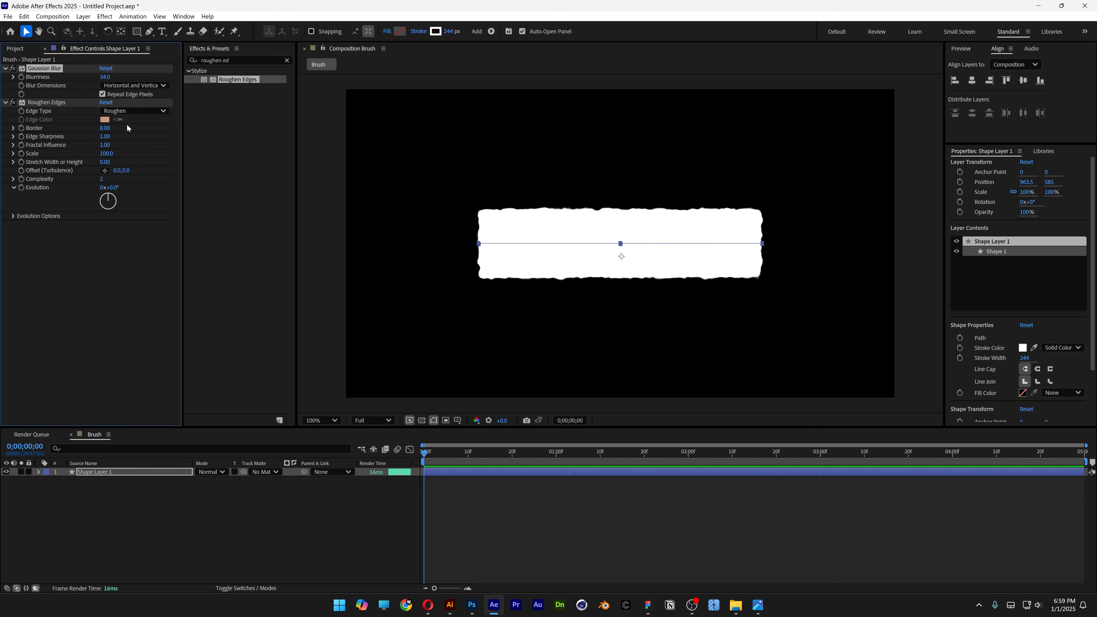
# Set the Roughen Edges border to 88, edge sharpness to 10 and scale to 168.
pyautogui.click(107, 129)
pyautogui.write('88')
pyautogui.press('Return')
pyautogui.click(107, 137)
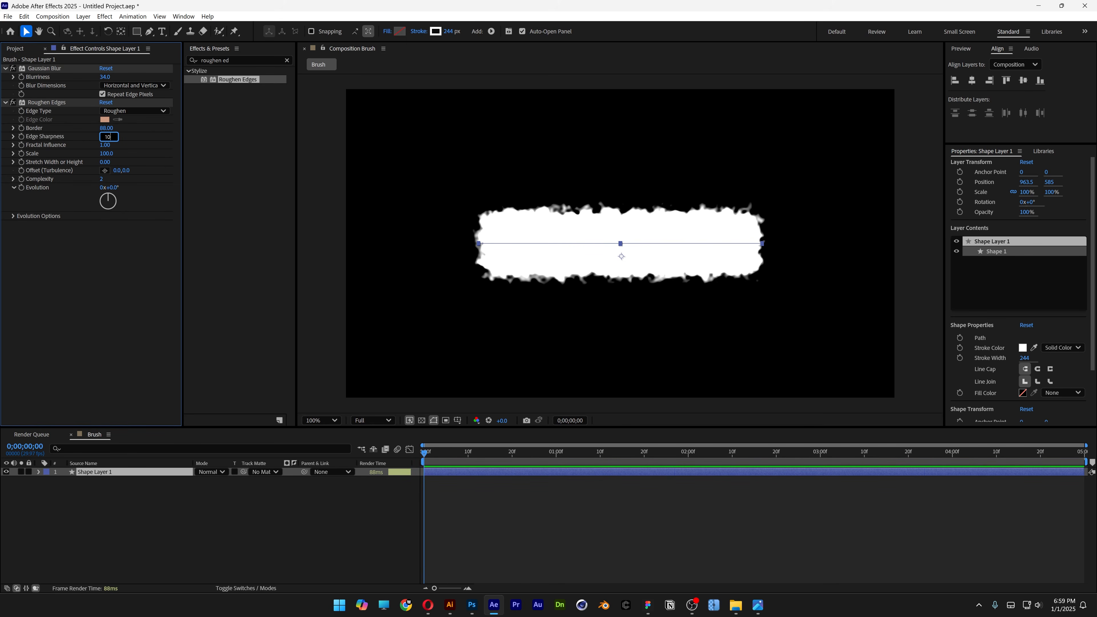
pyautogui.write('10')
pyautogui.press('Return')
pyautogui.click(108, 153)
pyautogui.write('168')
pyautogui.press('Return')
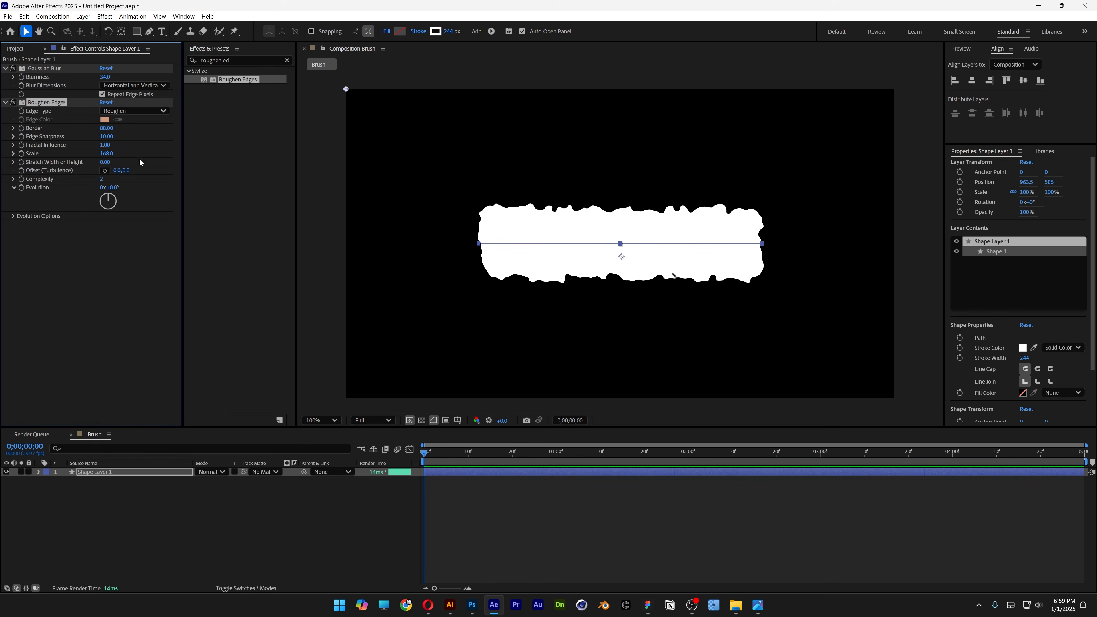
# Set the Roughen Edges stretch width or height to 6 and complexity to 4.
pyautogui.moveTo(105, 162); pyautogui.dragTo(117, 161)
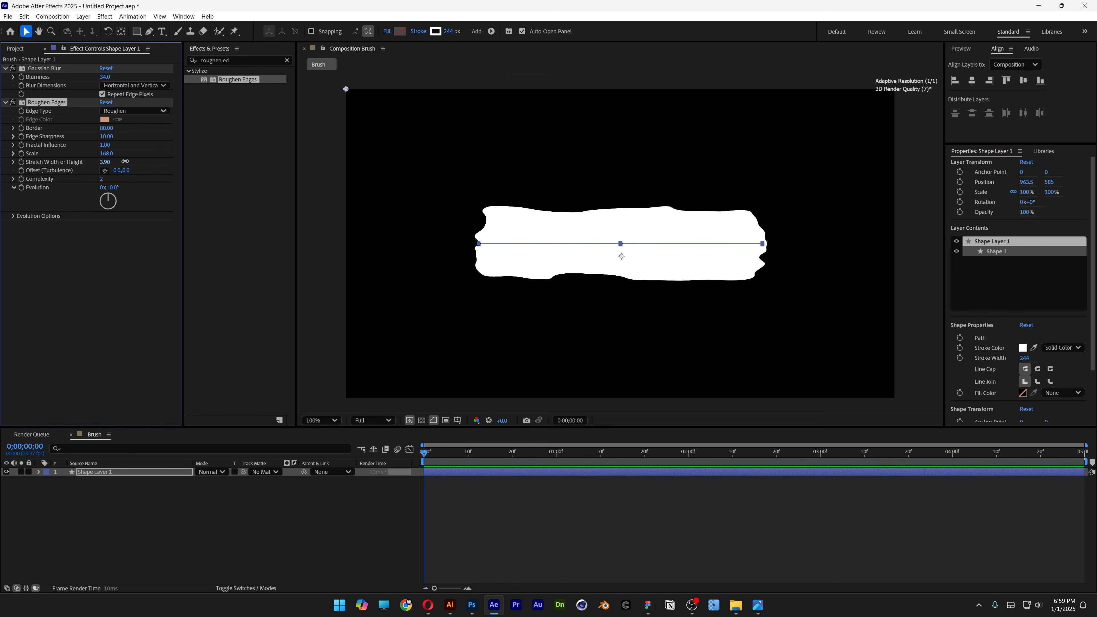
pyautogui.click(109, 161)
pyautogui.write('6')
pyautogui.press('Return')
pyautogui.click(106, 179)
pyautogui.write('4')
pyautogui.press('Return')
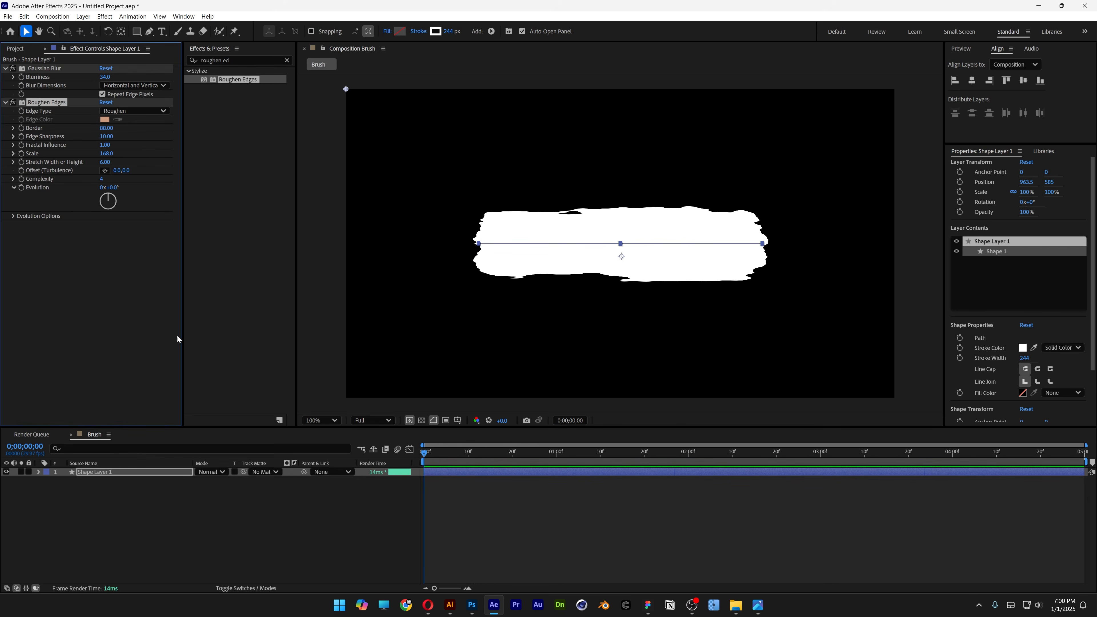
# Add Wiggle Paths to the shape layer with size 20, detail 30 and 1 wiggle per second.
pyautogui.click(38, 472)
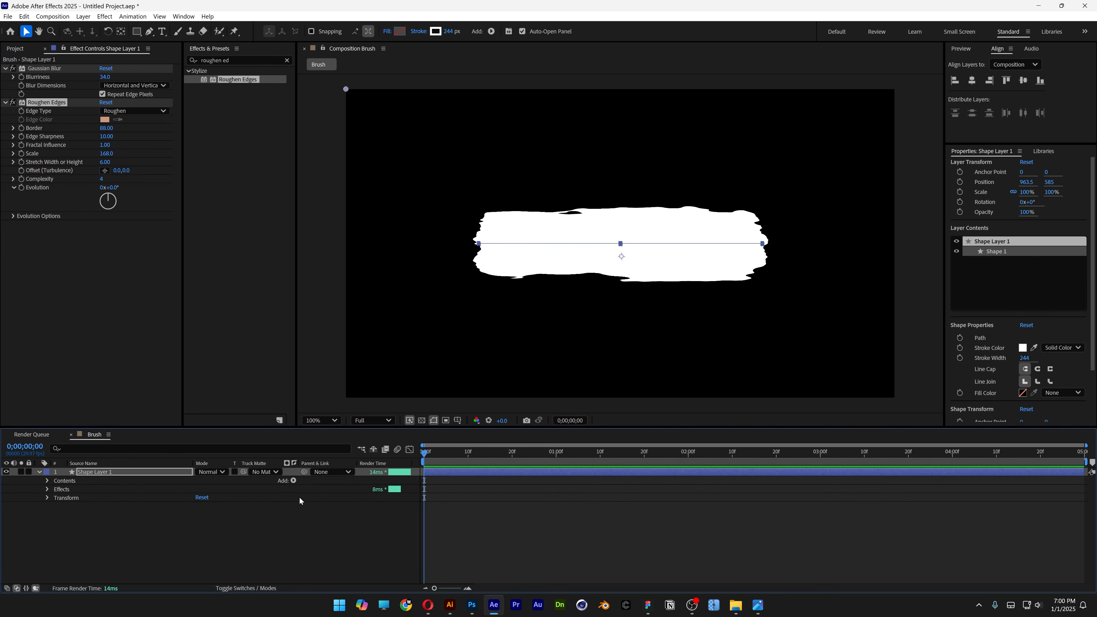
pyautogui.click(294, 480)
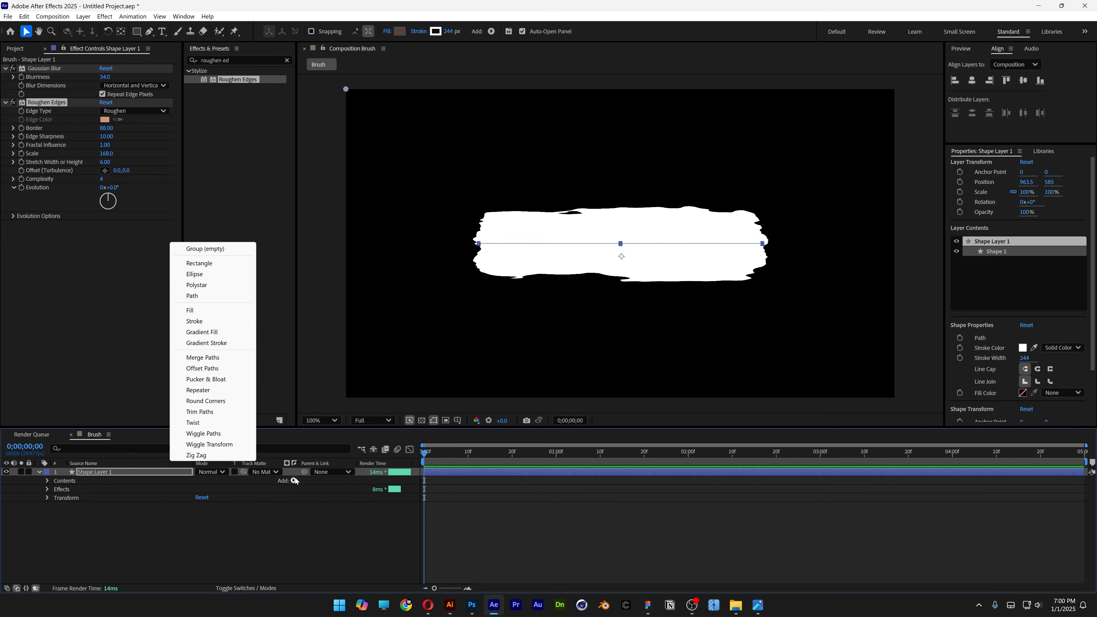
pyautogui.click(204, 433)
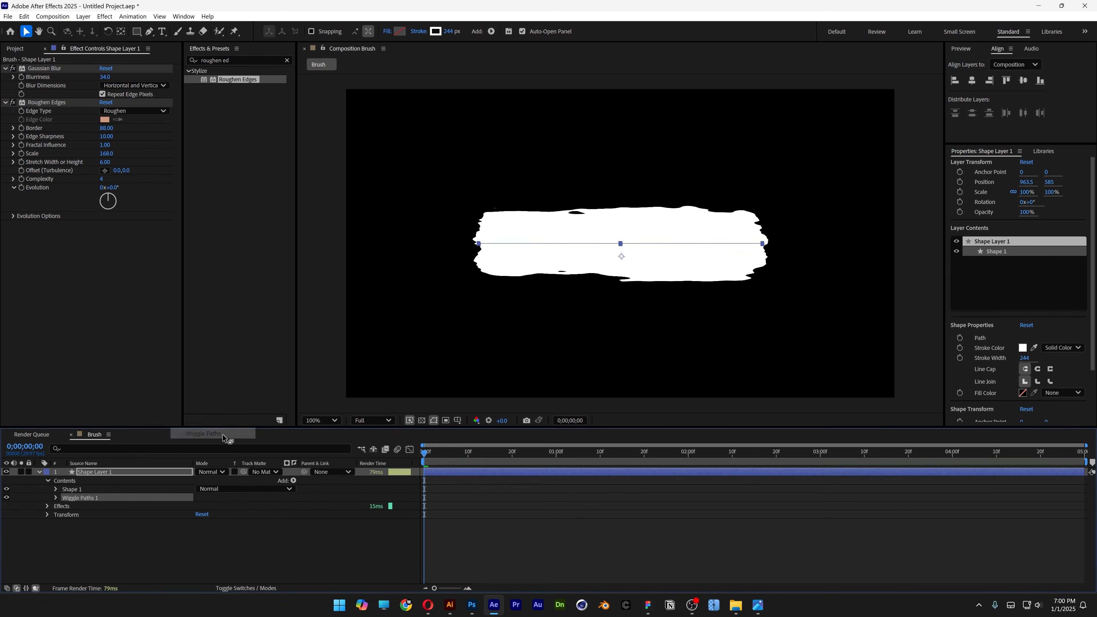
pyautogui.click(56, 498)
pyautogui.click(201, 506)
pyautogui.write('20')
pyautogui.click(207, 518)
pyautogui.write('30')
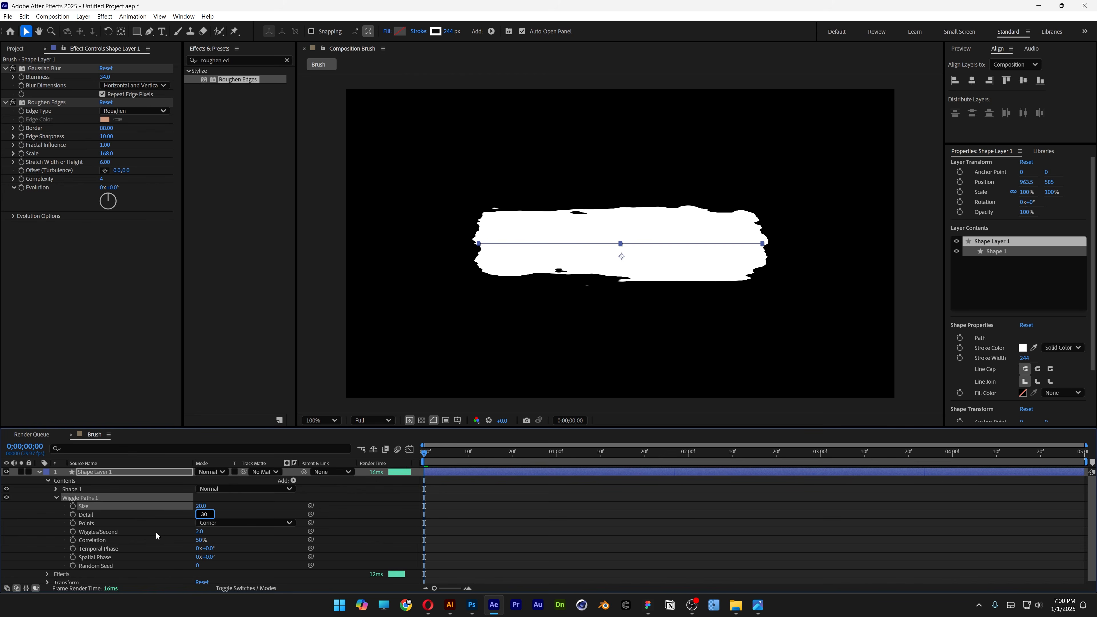
pyautogui.click(156, 535)
pyautogui.click(200, 532)
pyautogui.write('1')
pyautogui.press('Return')
# Preview the wiggling brush stroke and return the playhead to the first frame.
pyautogui.click(528, 531)
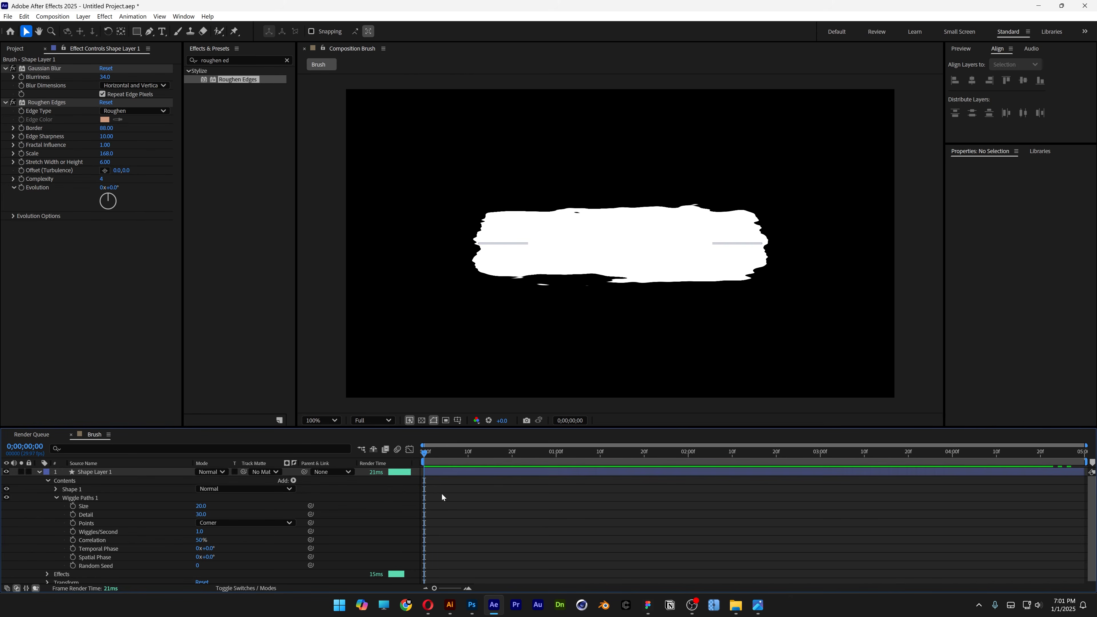
pyautogui.press('space')
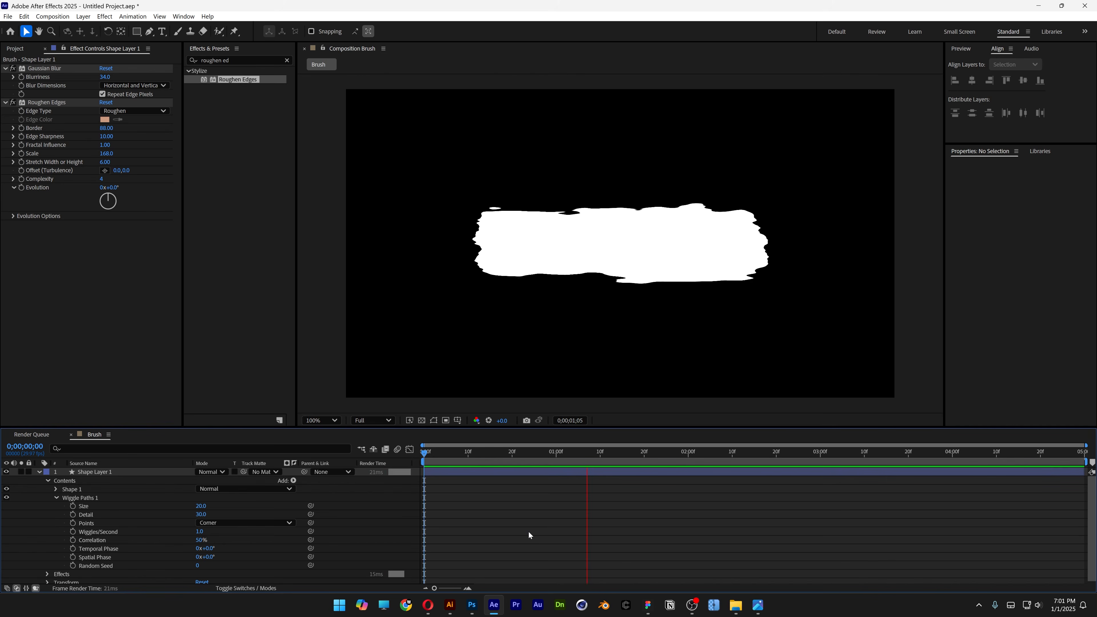
pyautogui.press('space')
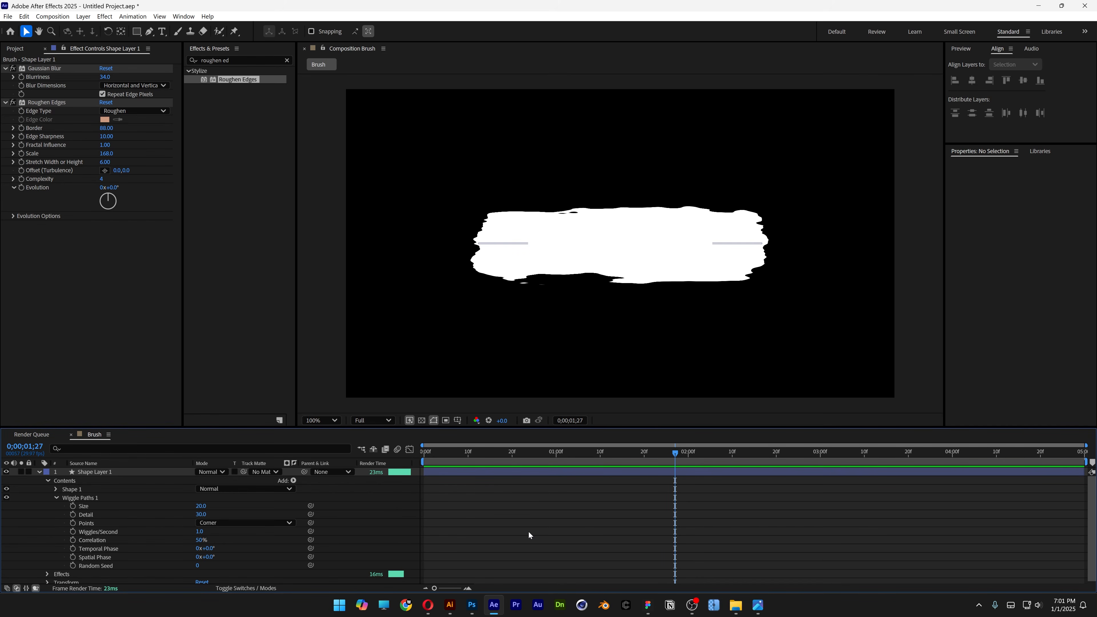
pyautogui.moveTo(675, 454); pyautogui.dragTo(424, 451)
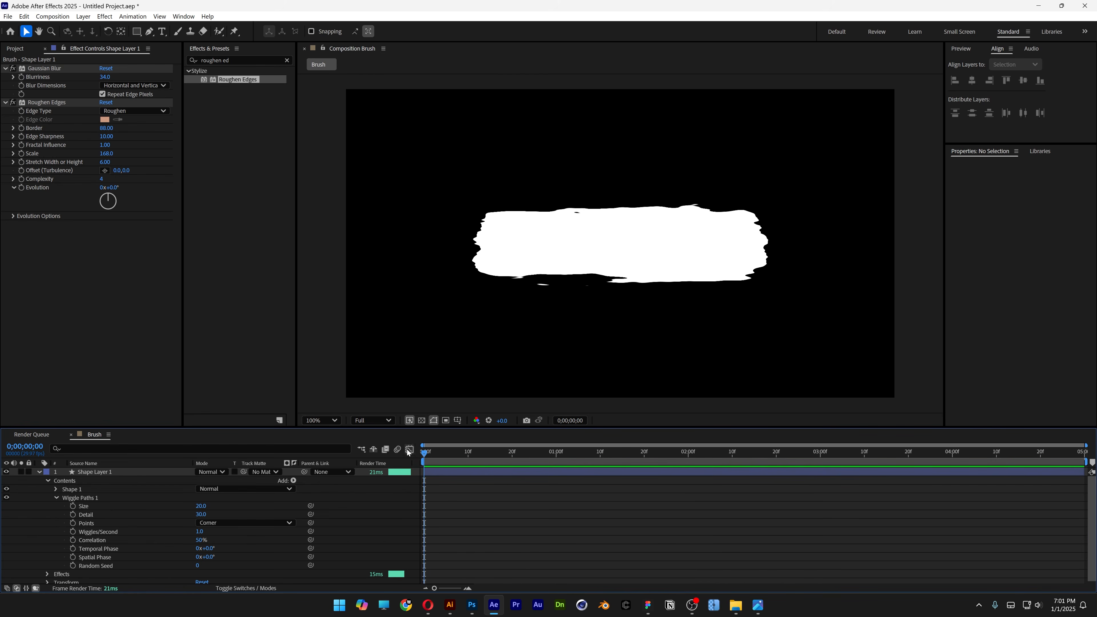
# Add Trim Paths to the shape layer and keyframe its End from 0% at the first frame to 100% at frame 10.
pyautogui.click(293, 481)
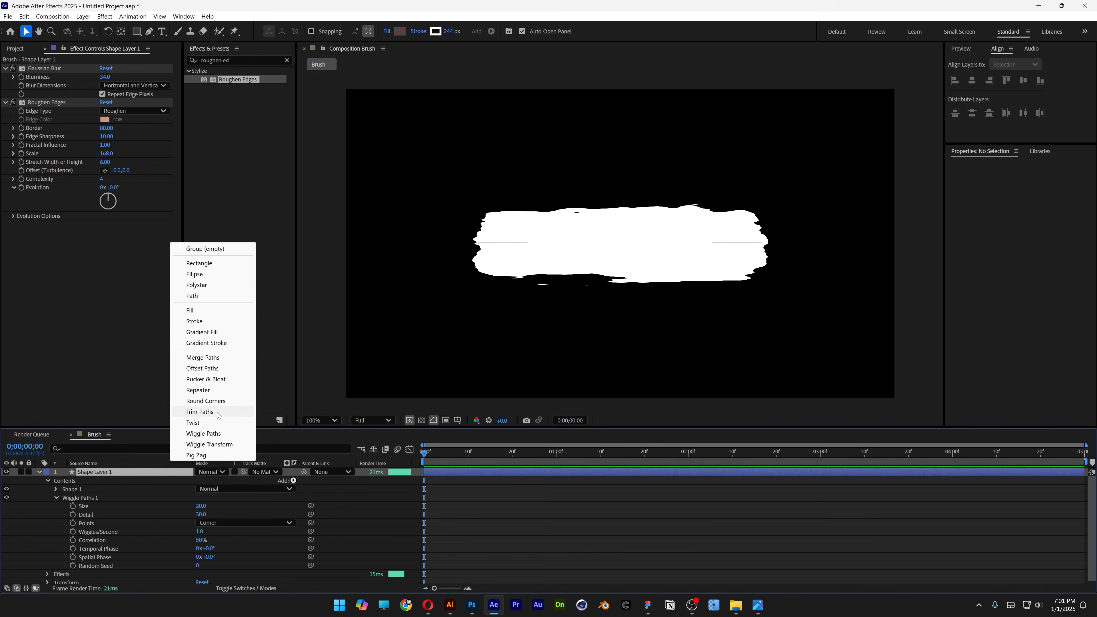
pyautogui.click(199, 412)
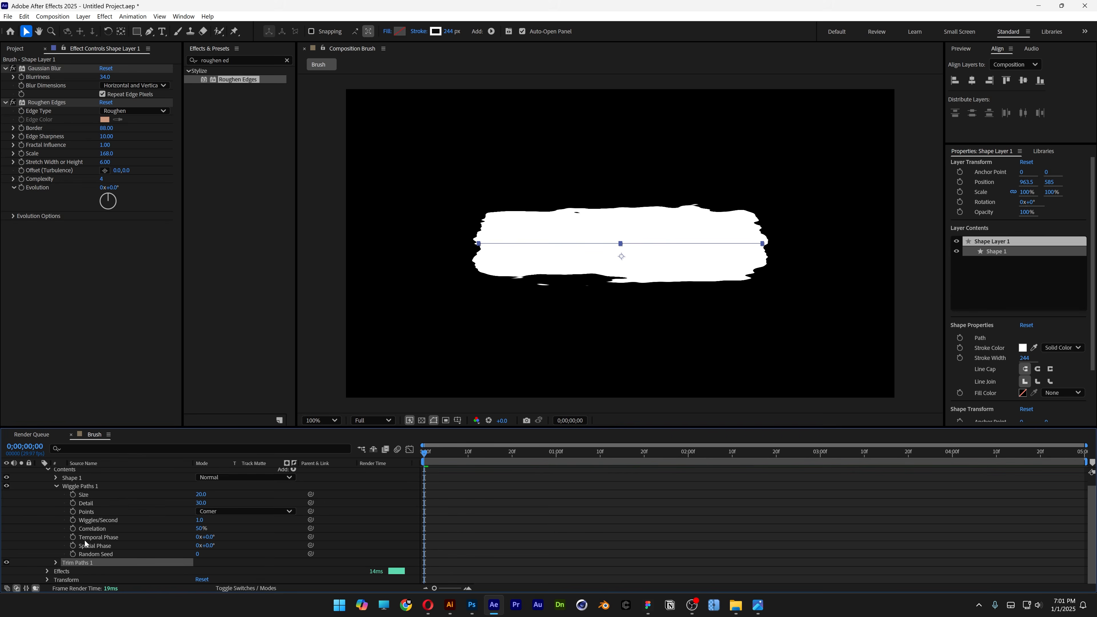
pyautogui.click(56, 563)
pyautogui.scroll(-2, 56, 563)
pyautogui.click(94, 544)
pyautogui.click(73, 546)
pyautogui.moveTo(198, 550); pyautogui.dragTo(124, 548)
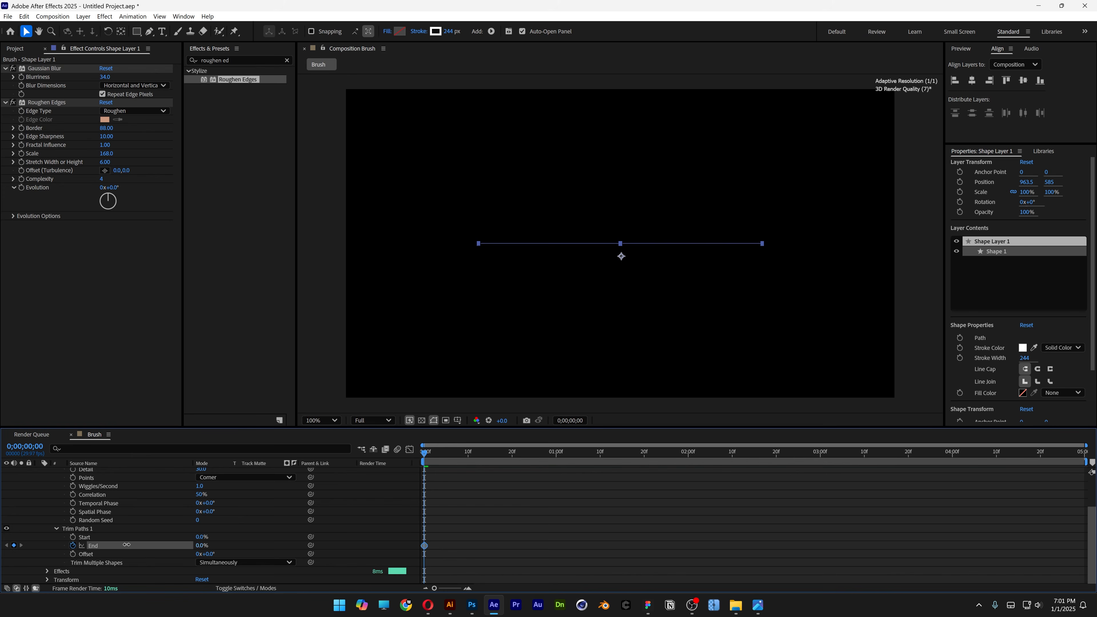
pyautogui.click(469, 455)
pyautogui.moveTo(197, 547); pyautogui.dragTo(273, 546)
# Apply Easy Ease to both Trim Paths End keyframes.
pyautogui.moveTo(520, 526); pyautogui.dragTo(422, 559)
pyautogui.rightClick(424, 546)
pyautogui.moveTo(476, 539)
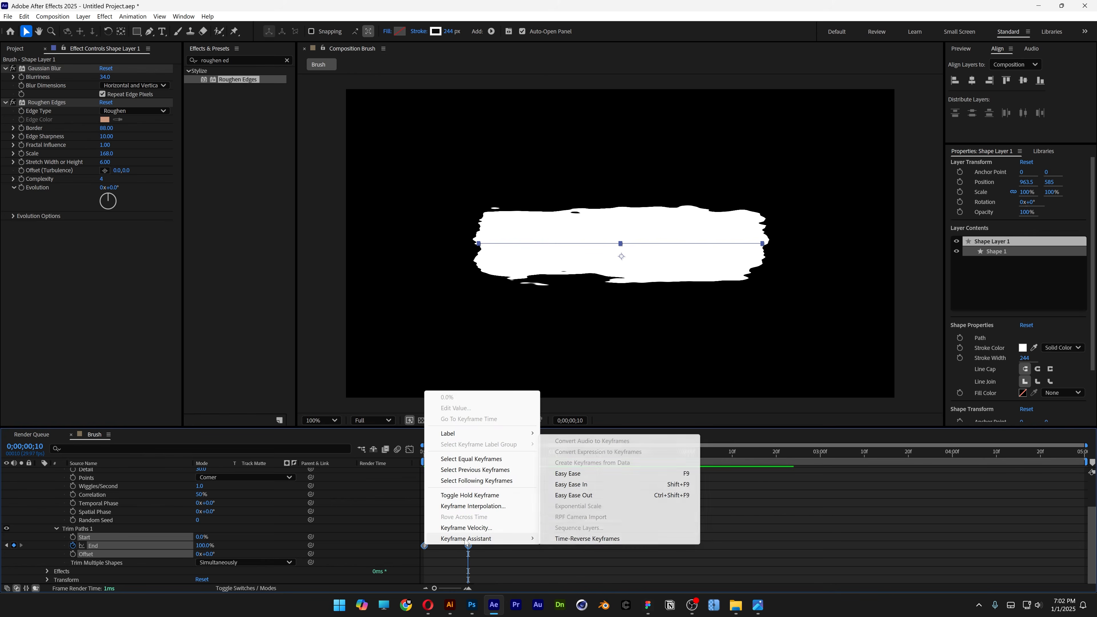
pyautogui.click(586, 474)
pyautogui.click(501, 484)
# Preview the brush stroke's draw-on animation from the first frame.
pyautogui.press('Home')
pyautogui.press('space')
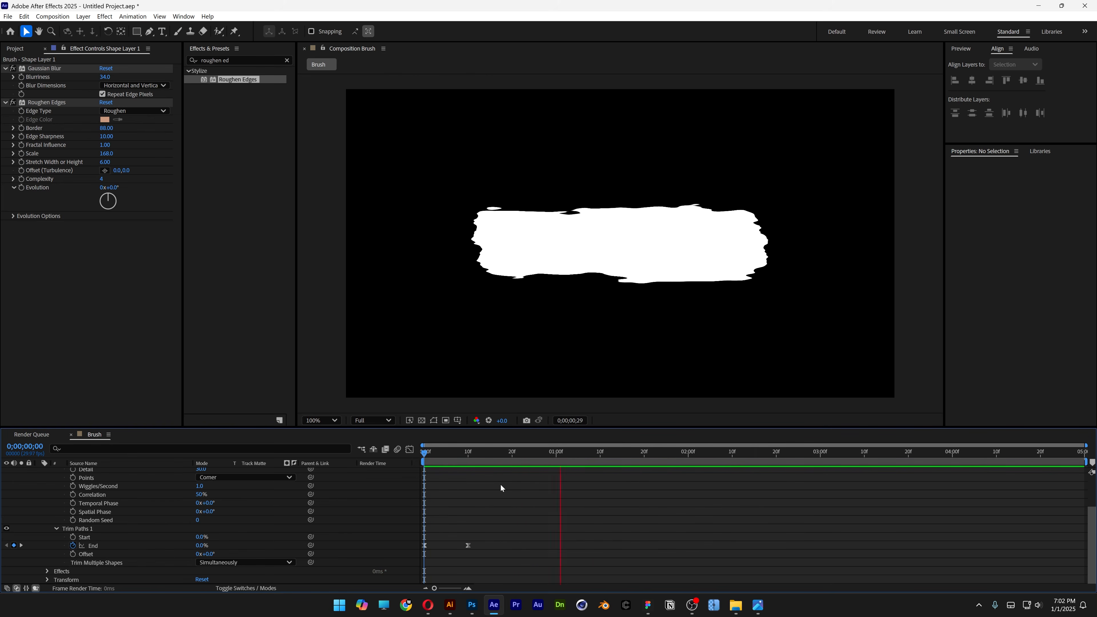
pyautogui.press('space')
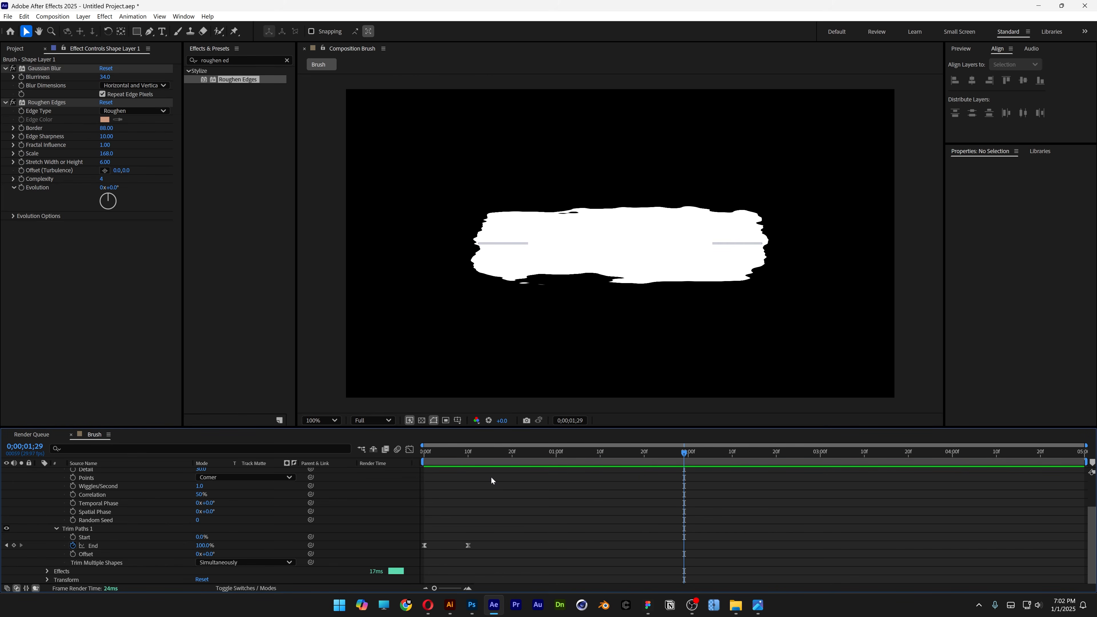
# Find the Fractal Noise effect and apply it to the brush stroke's shape layer.
pyautogui.moveTo(250, 59); pyautogui.dragTo(122, 55)
pyautogui.write('fractal noise')
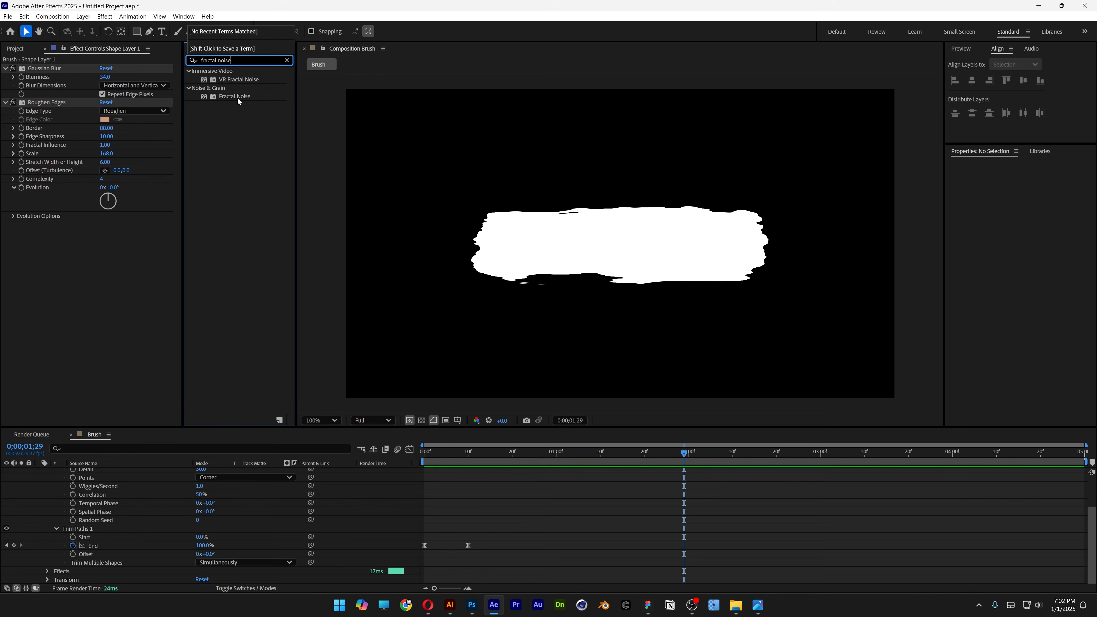
pyautogui.moveTo(237, 98); pyautogui.dragTo(134, 301)
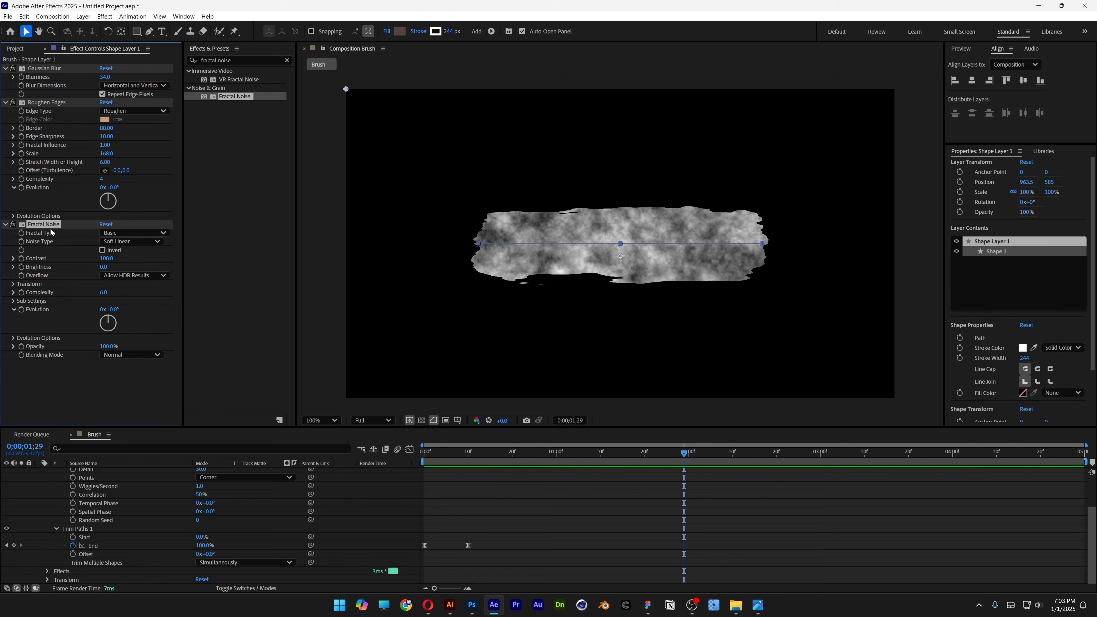
# Set the Fractal Noise fractal type to Subscale and its noise type to Spline.
pyautogui.click(124, 233)
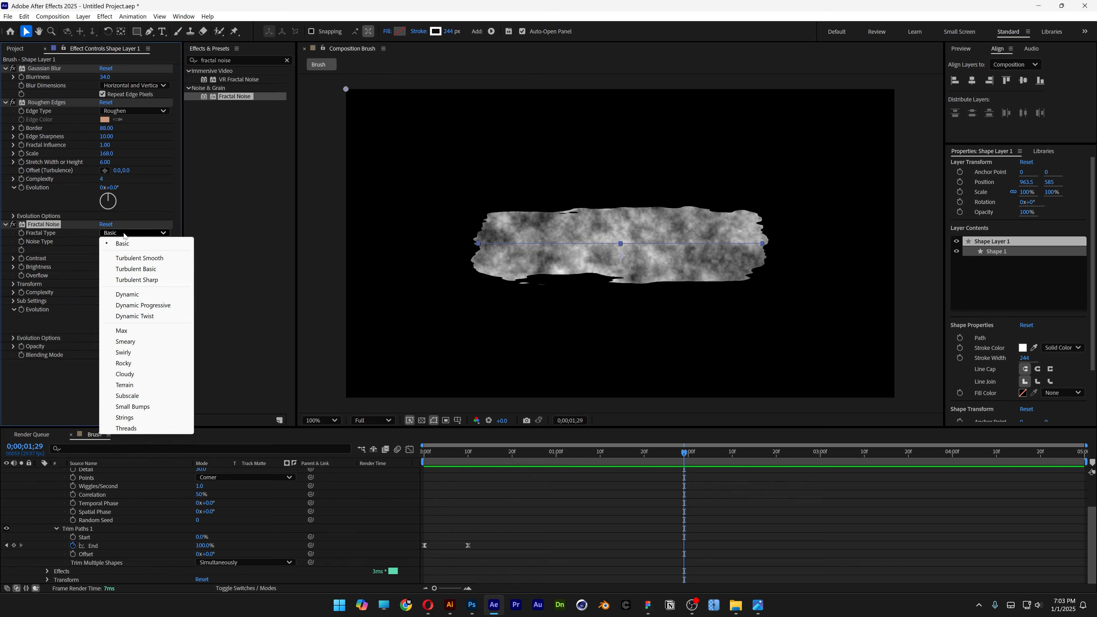
pyautogui.click(144, 396)
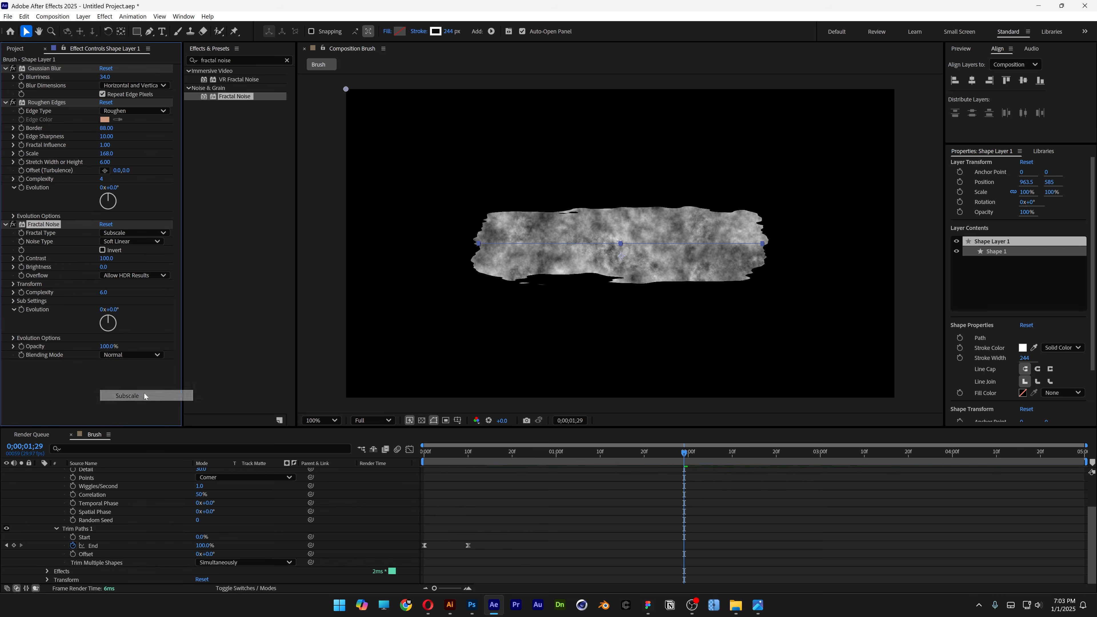
pyautogui.click(131, 241)
pyautogui.click(137, 289)
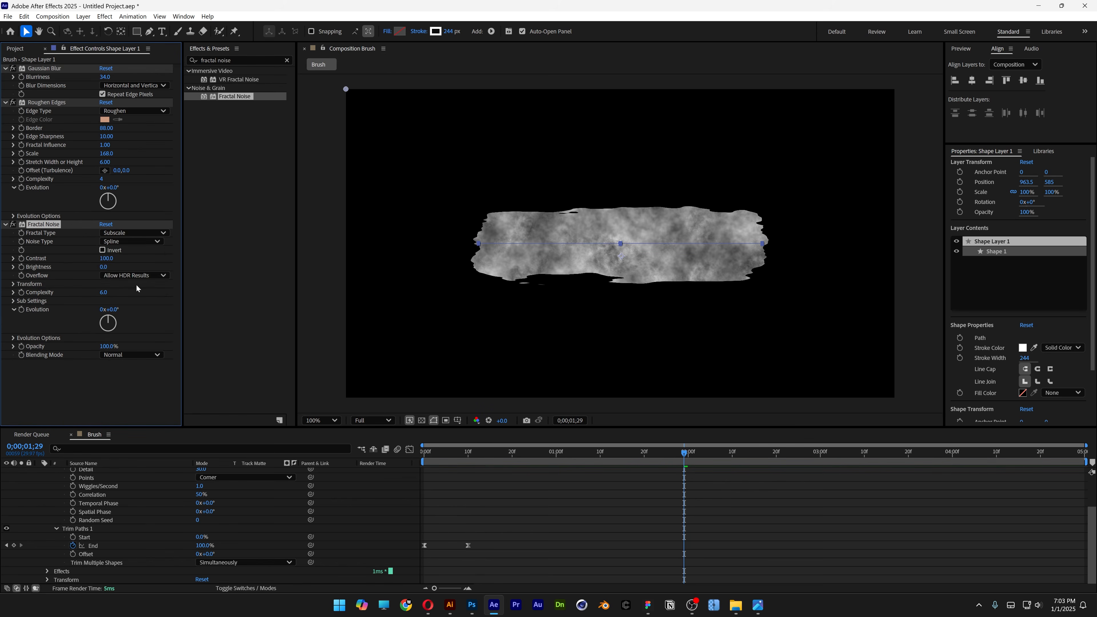
# Set the Fractal Noise contrast to 1780 and its brightness to 225.
pyautogui.click(106, 258)
pyautogui.write('1')
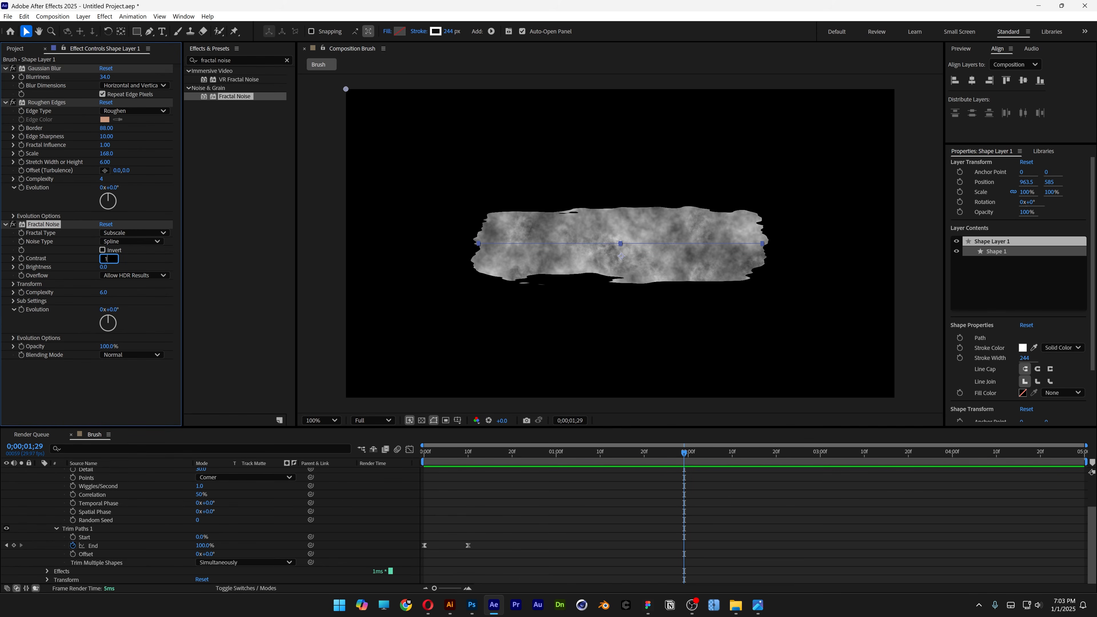
pyautogui.write('780')
pyautogui.click(104, 268)
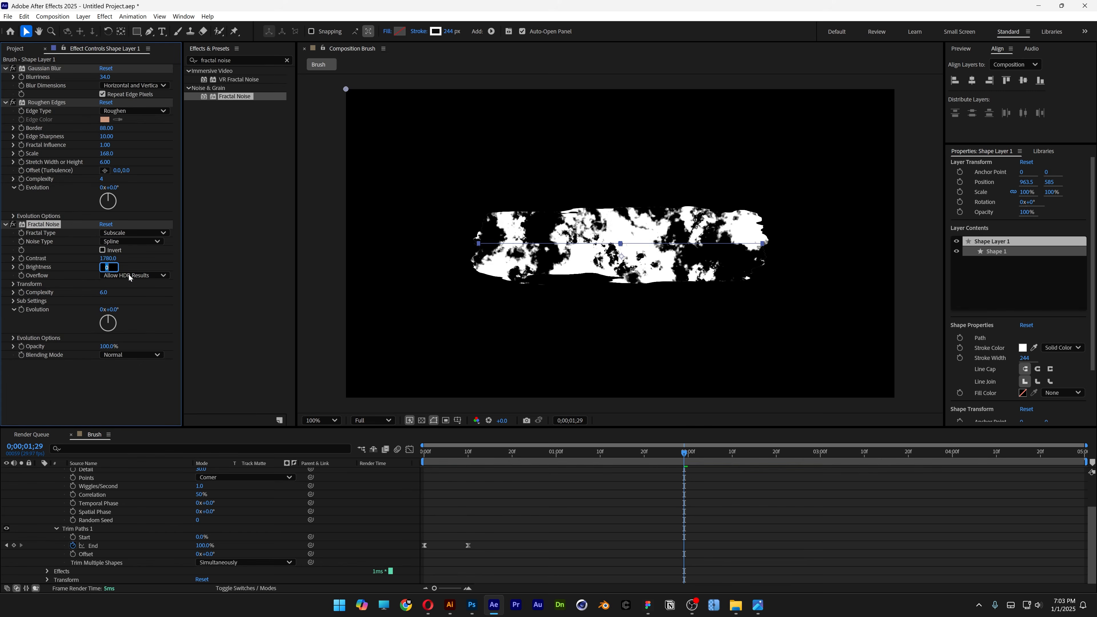
pyautogui.press('Return')
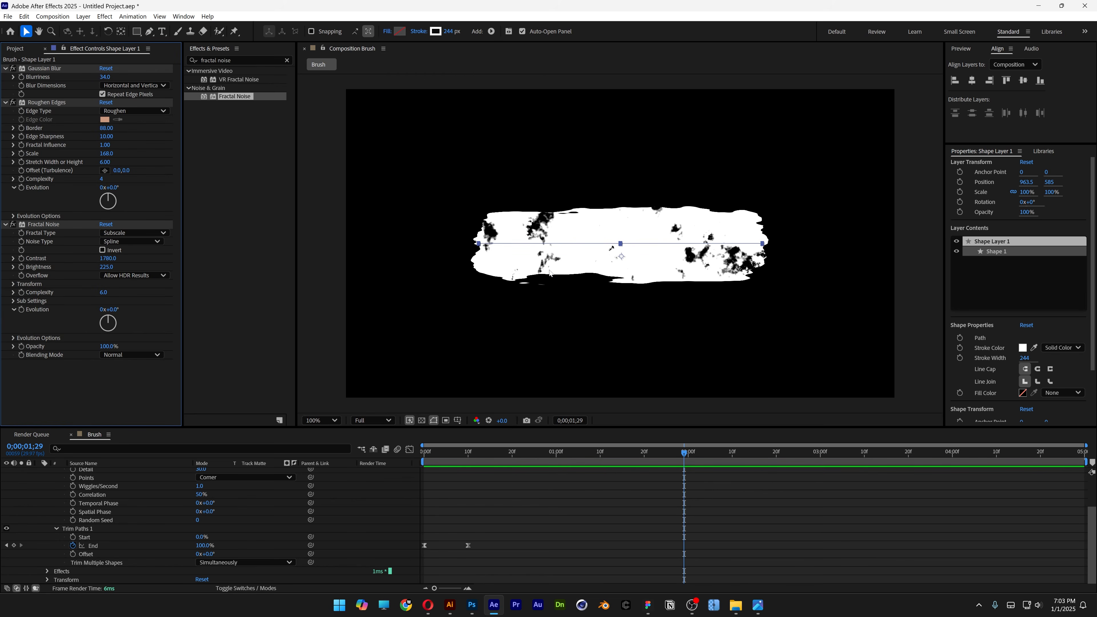
# Turn off uniform scaling in the Fractal Noise transform and set its scale width to 1370 to stretch the texture horizontally.
pyautogui.click(13, 284)
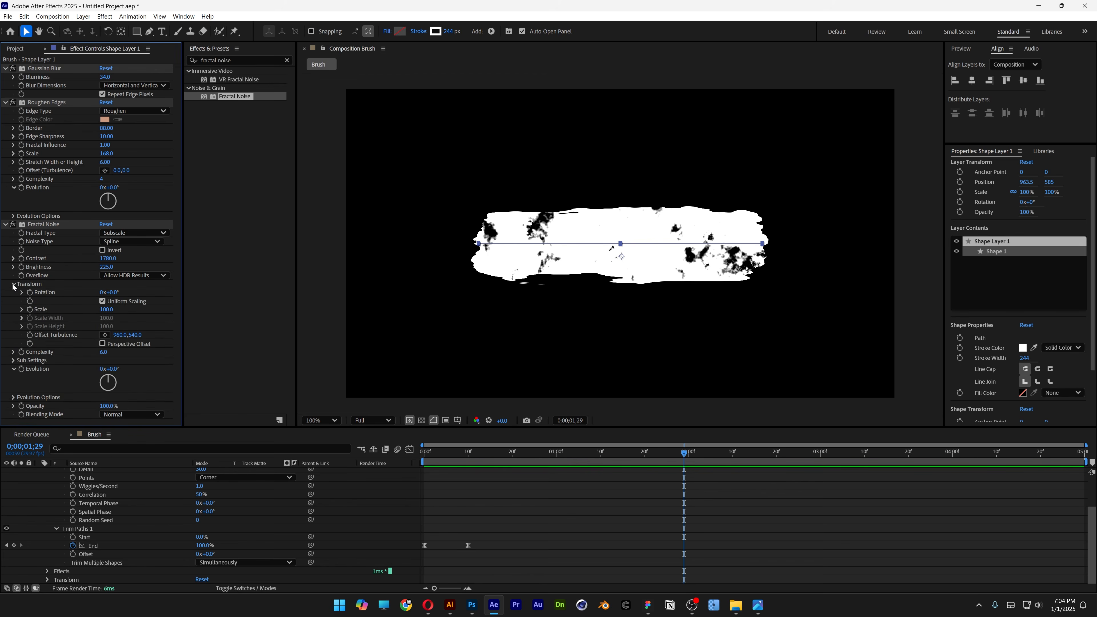
pyautogui.click(103, 302)
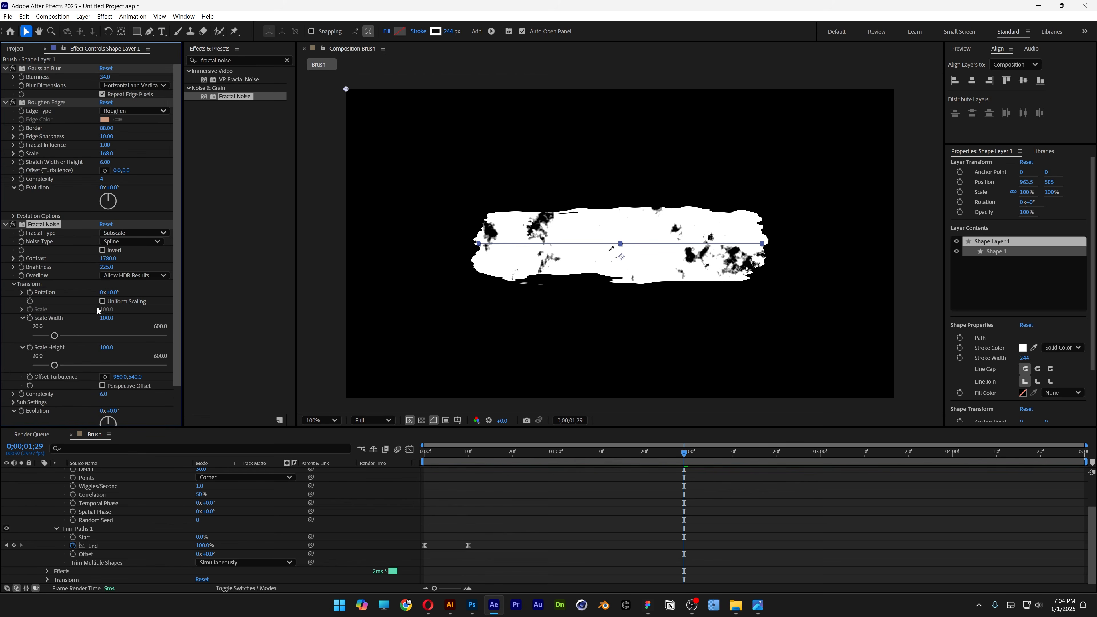
pyautogui.moveTo(55, 336); pyautogui.dragTo(173, 337)
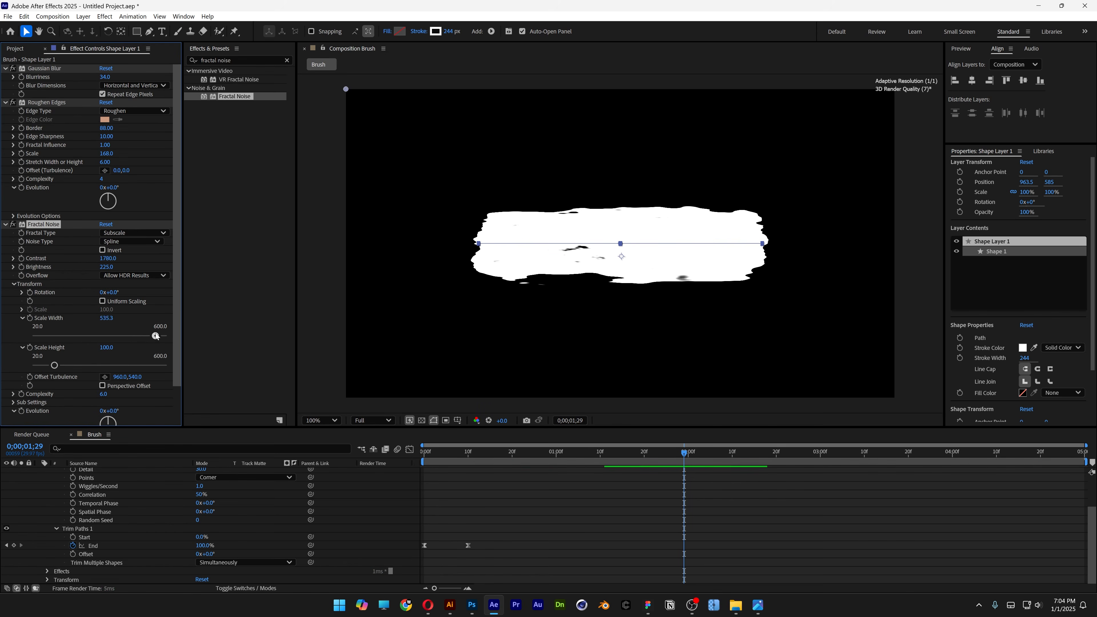
pyautogui.moveTo(104, 322); pyautogui.dragTo(232, 315)
pyautogui.click(112, 321)
pyautogui.write('13')
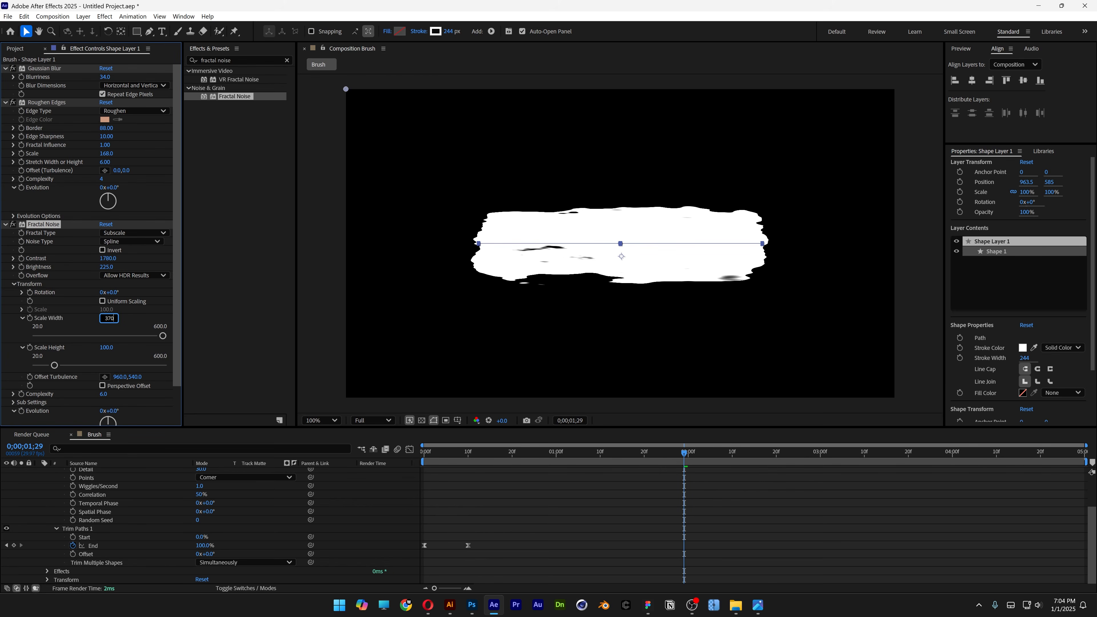
pyautogui.click(130, 316)
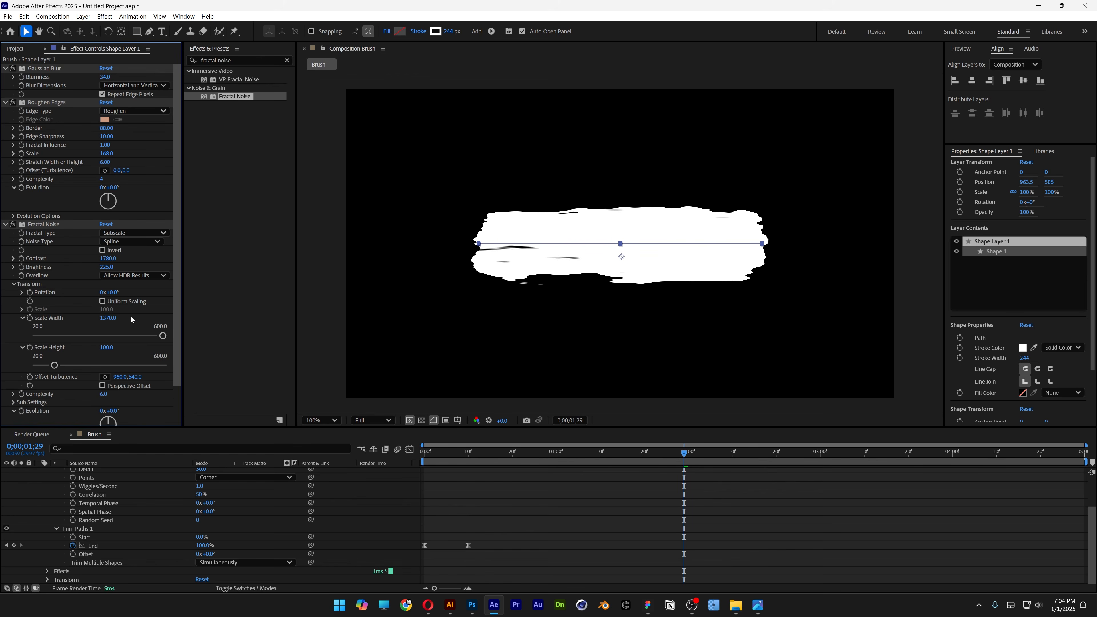
# Try turning the Fractal Noise evolution to about 168° and undo the change.
pyautogui.moveTo(175, 305); pyautogui.dragTo(174, 350)
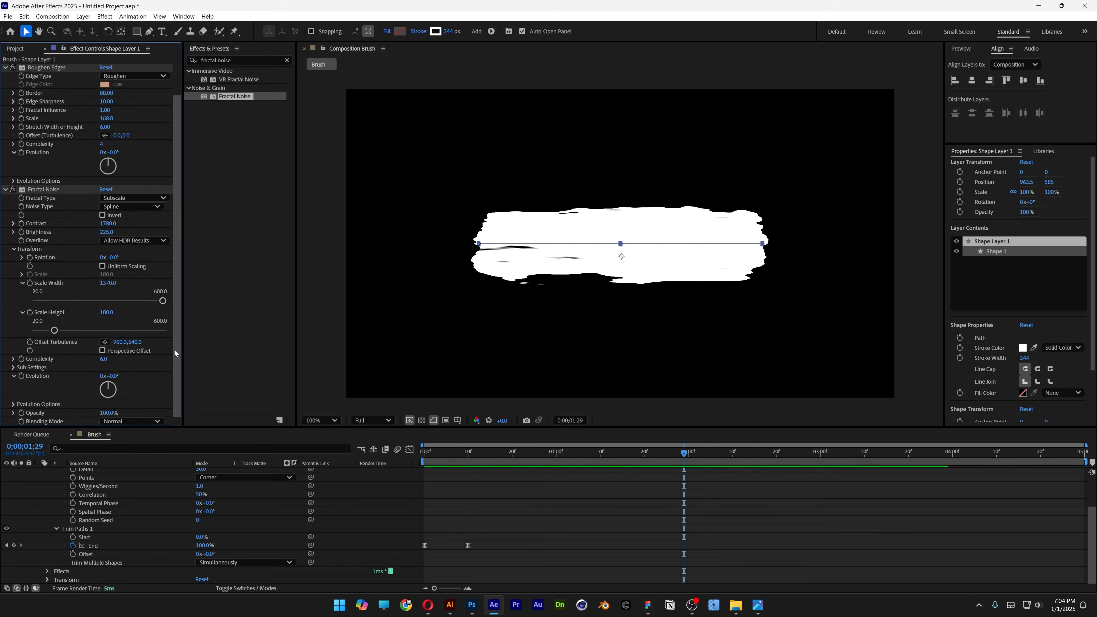
pyautogui.moveTo(109, 386); pyautogui.dragTo(111, 398)
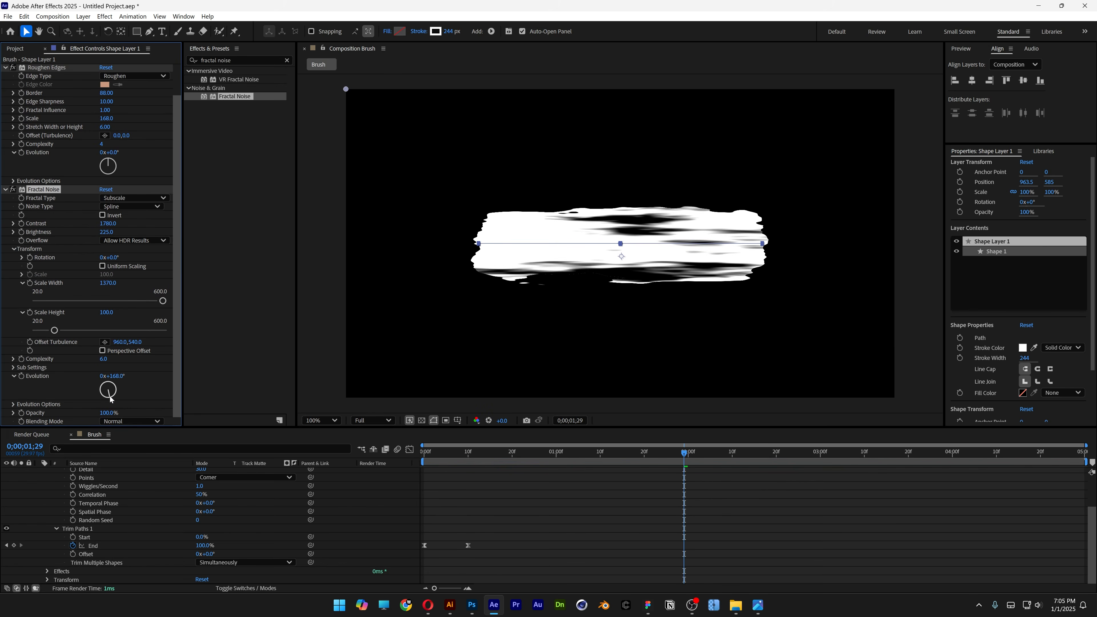
pyautogui.hotkey('ctrl', 'z')
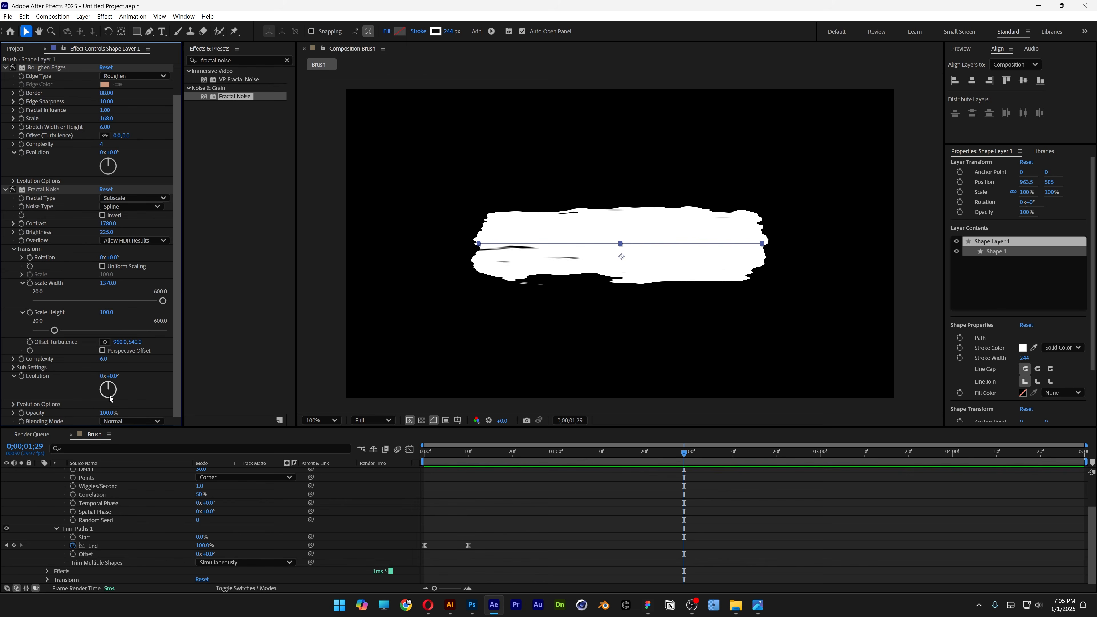
# Drive the Fractal Noise evolution with the expression time*40 and preview the textured stroke.
pyautogui.keyDown('alt'); pyautogui.click(21, 377); pyautogui.keyUp('alt')
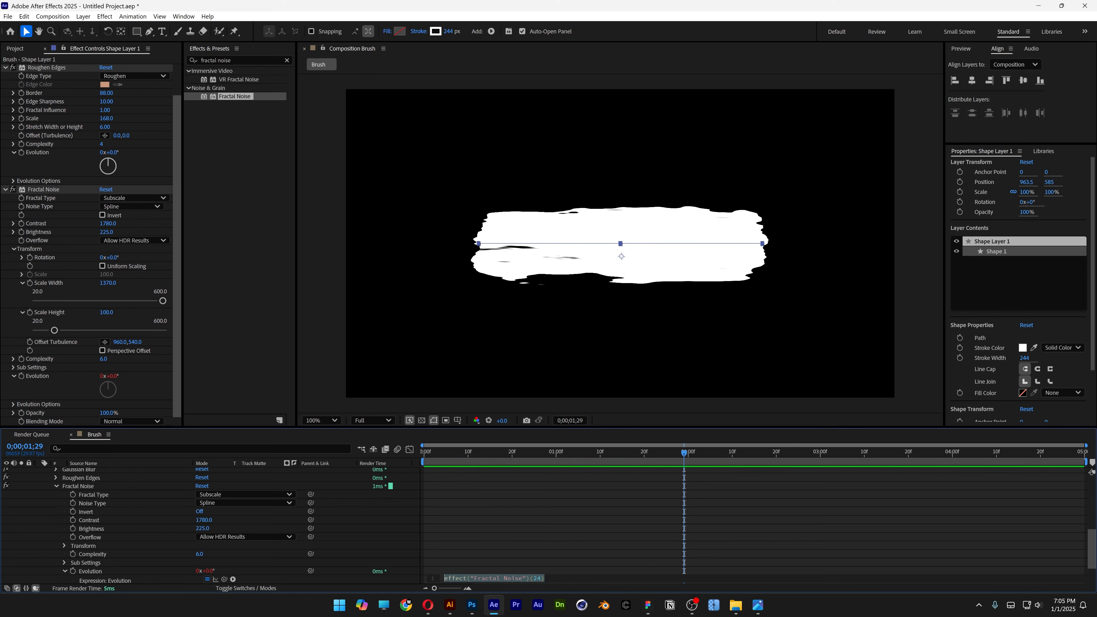
pyautogui.write('time*40')
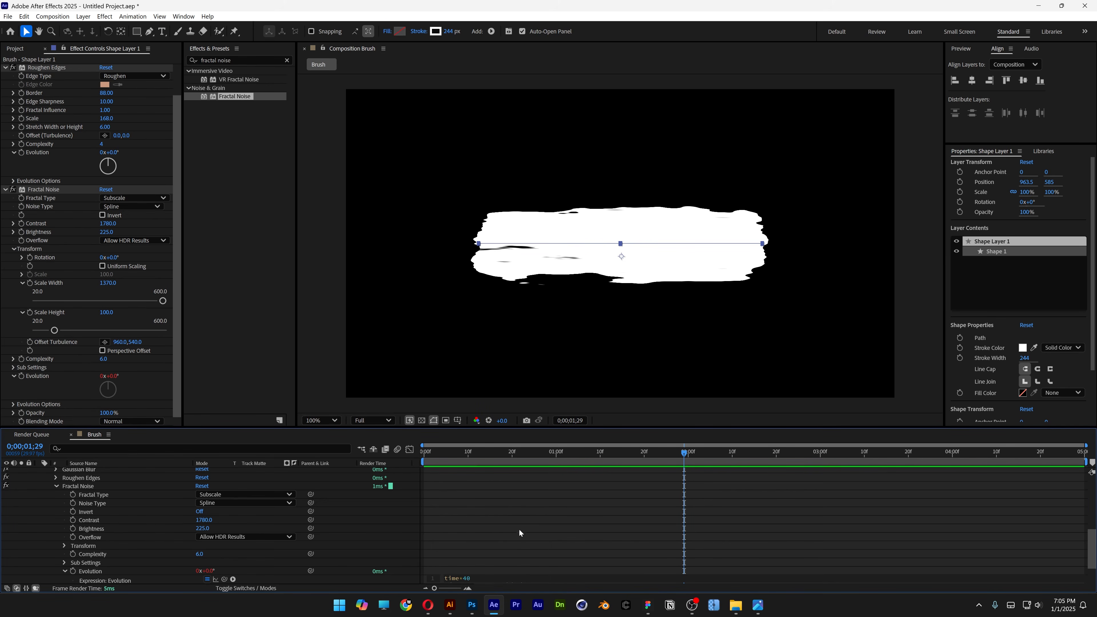
pyautogui.click(521, 533)
pyautogui.press('space')
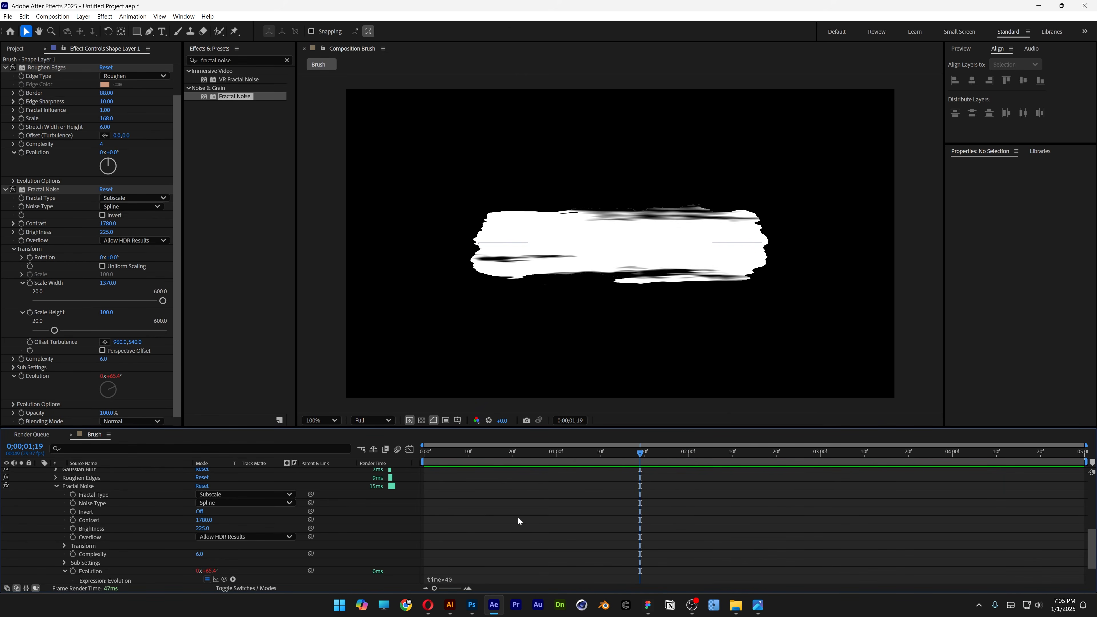
# Draw a region of interest closely around the brush stroke and crop the composition to it.
pyautogui.click(446, 421)
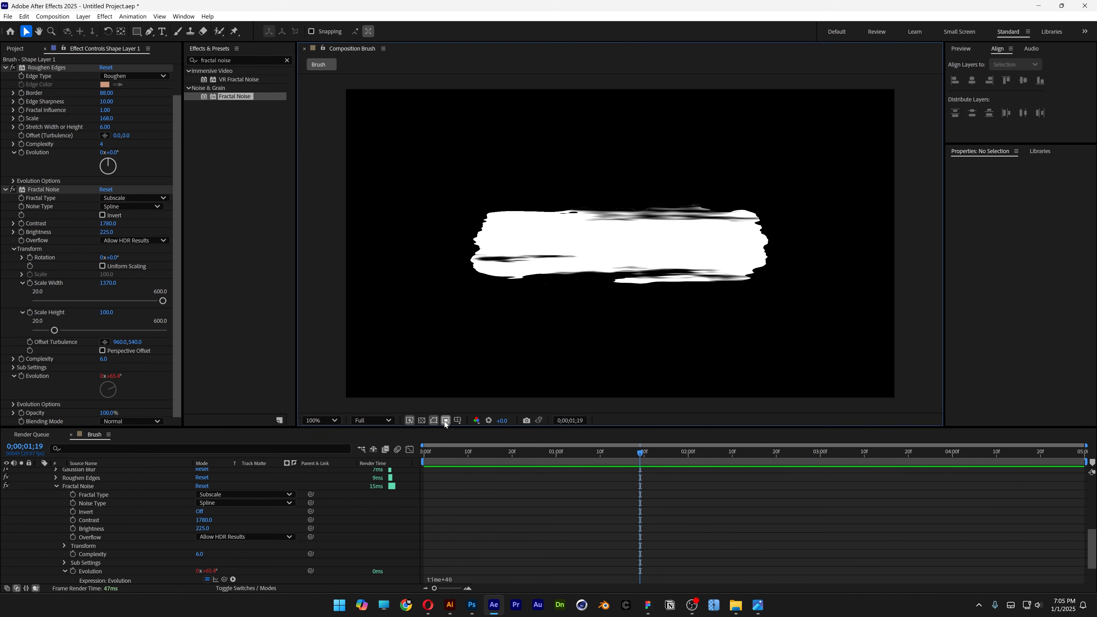
pyautogui.moveTo(437, 170); pyautogui.dragTo(801, 322)
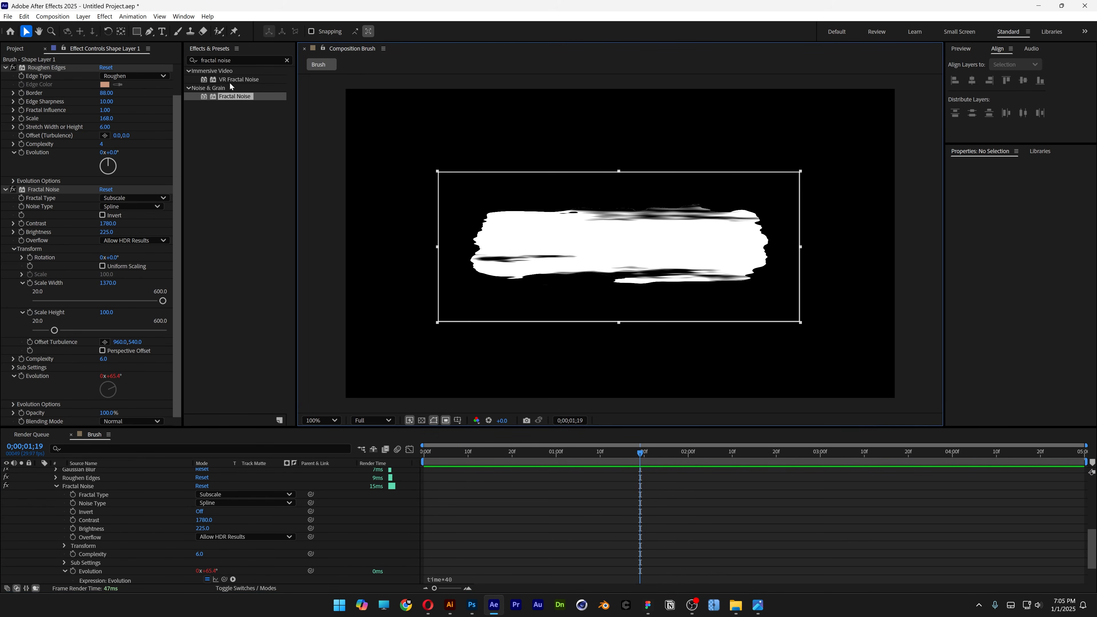
pyautogui.click(67, 18)
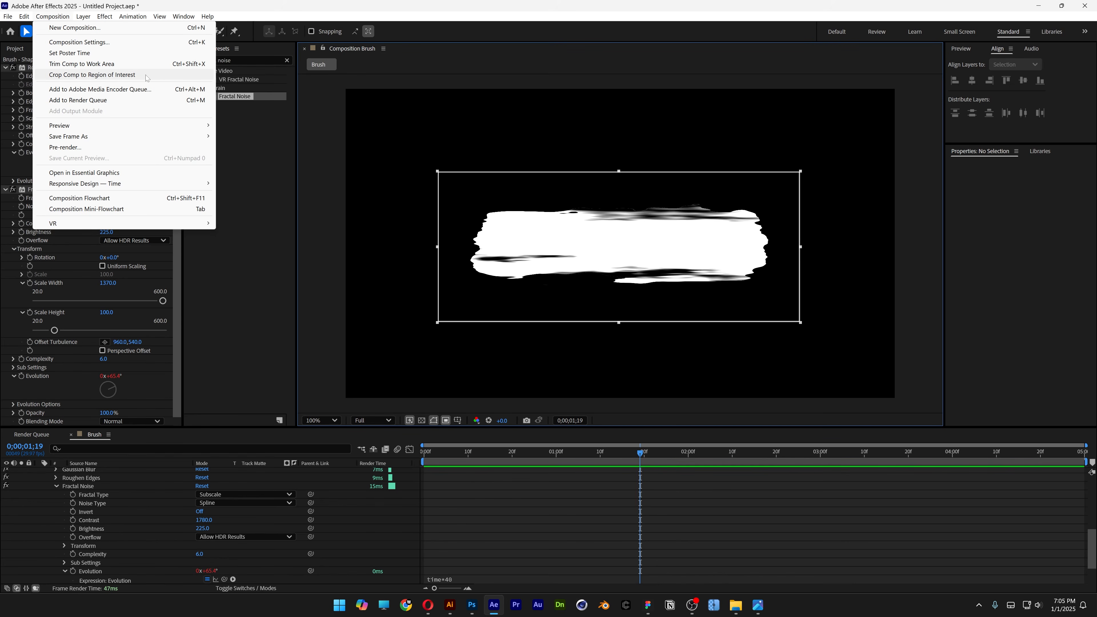
pyautogui.click(92, 75)
# Create a new 1920 x 1080 composition named TXT.
pyautogui.click(14, 48)
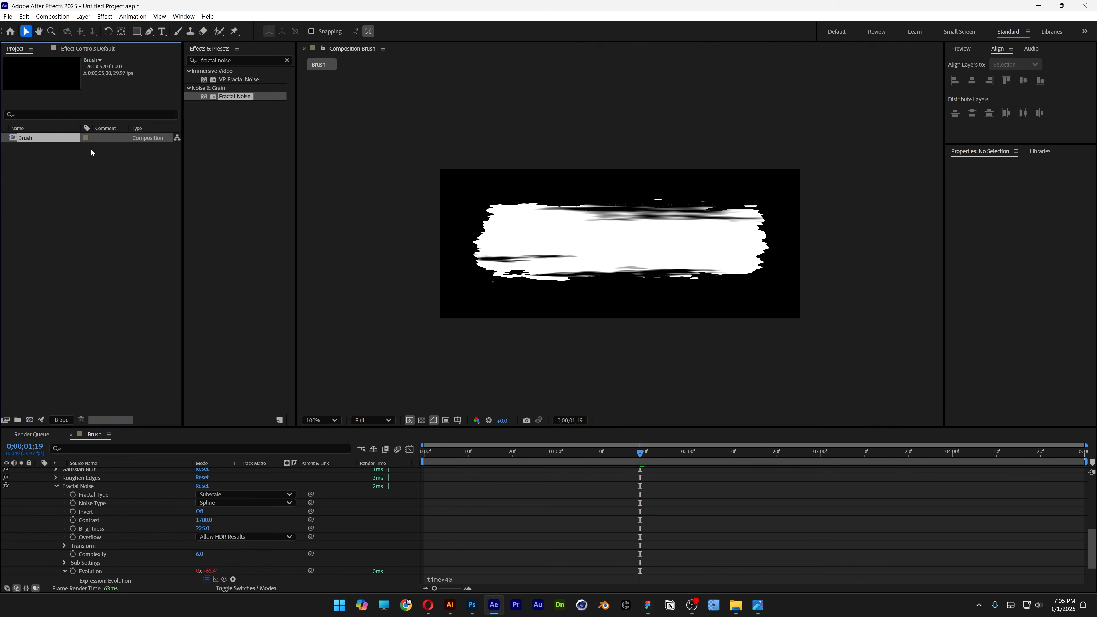
pyautogui.rightClick(71, 208)
pyautogui.click(80, 212)
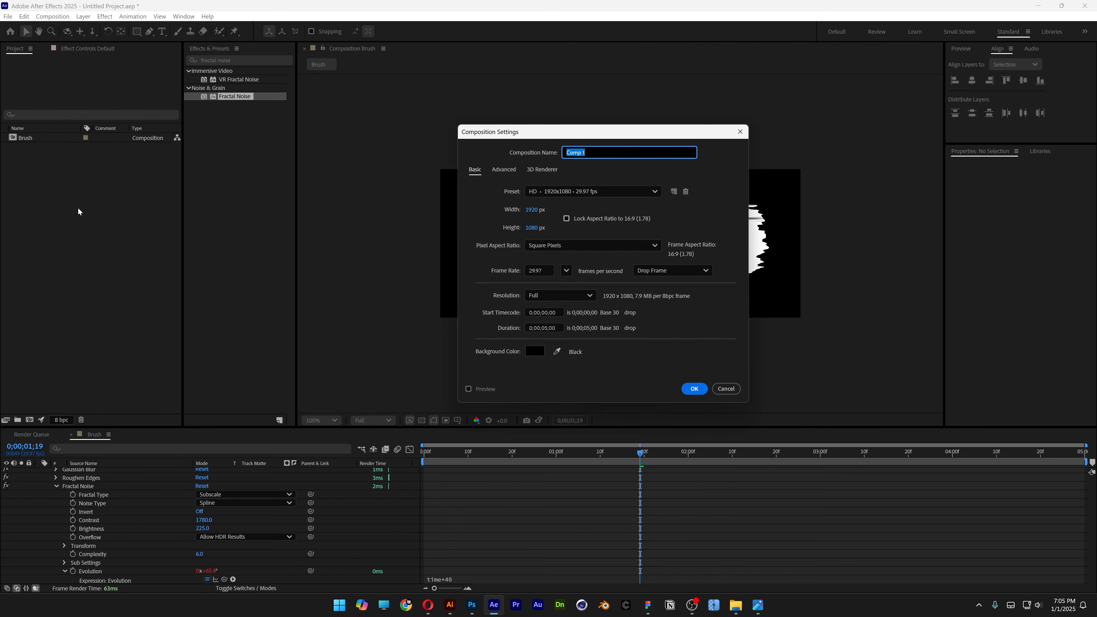
pyautogui.write('TXT')
pyautogui.click(693, 388)
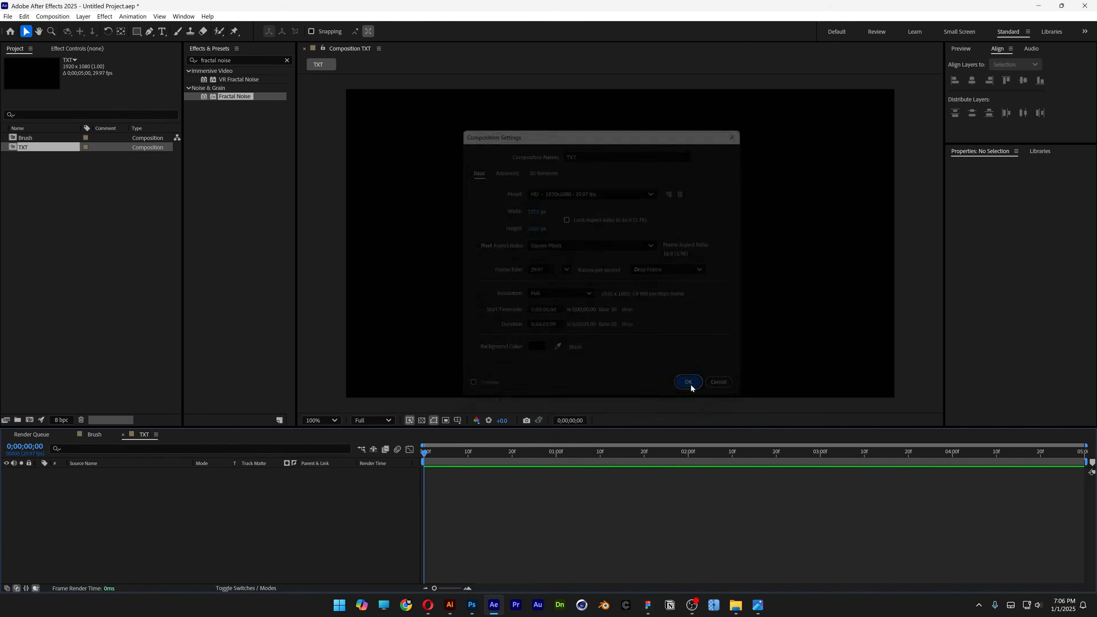
# Add the Brush composition as a layer in TXT and scale it to 52%.
pyautogui.moveTo(40, 137); pyautogui.dragTo(267, 548)
pyautogui.moveTo(482, 454); pyautogui.dragTo(535, 453)
pyautogui.press('s')
pyautogui.moveTo(211, 480); pyautogui.dragTo(189, 480)
# Rotate the brush layer to -93° and position it left of the frame's center as a vertical letter stem.
pyautogui.moveTo(652, 236); pyautogui.dragTo(530, 240)
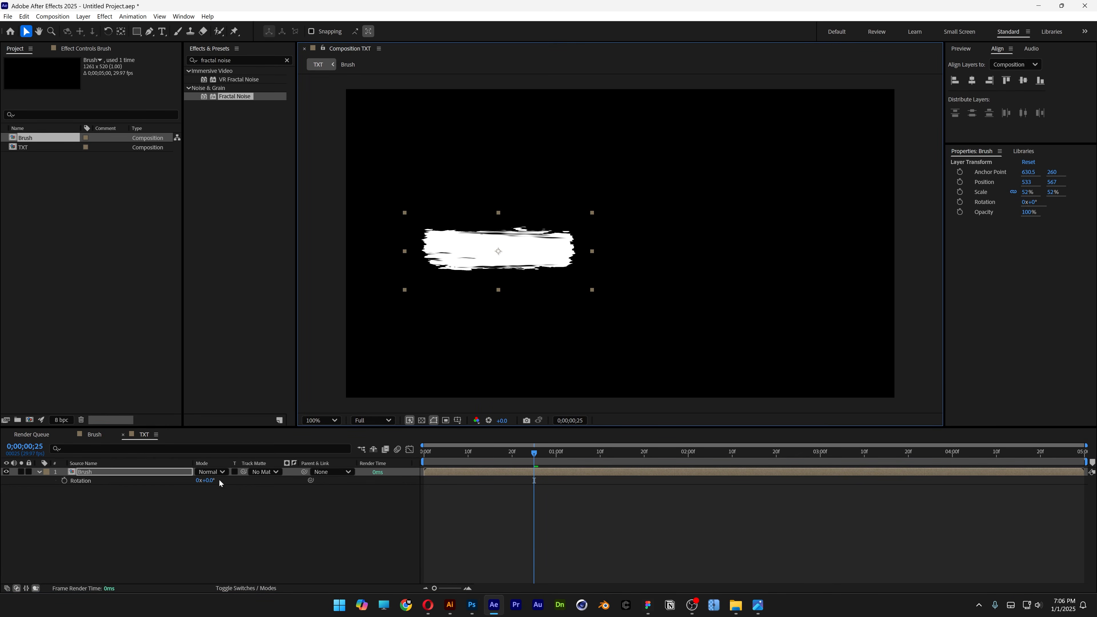
pyautogui.moveTo(208, 480); pyautogui.dragTo(168, 480)
pyautogui.moveTo(505, 293)
pyautogui.mouseDown()
pyautogui.moveTo(563, 284)
pyautogui.moveTo(537, 289)
pyautogui.moveTo(588, 246)
pyautogui.mouseUp()
# Duplicate the brush stem, rotate the copy to 32°, place it diagonally from the stem's top and start it at frame 10.
pyautogui.hotkey('ctrl', 'd')
pyautogui.press('r')
pyautogui.moveTo(206, 481); pyautogui.dragTo(270, 476)
pyautogui.moveTo(425, 451)
pyautogui.mouseDown()
pyautogui.moveTo(464, 451)
pyautogui.moveTo(471, 458)
pyautogui.moveTo(423, 458)
pyautogui.moveTo(469, 455)
pyautogui.moveTo(458, 473)
pyautogui.moveTo(480, 472)
pyautogui.mouseUp()
# Preview the two brush strokes drawing on in sequence from the first frame.
pyautogui.press('Home')
pyautogui.press('space')
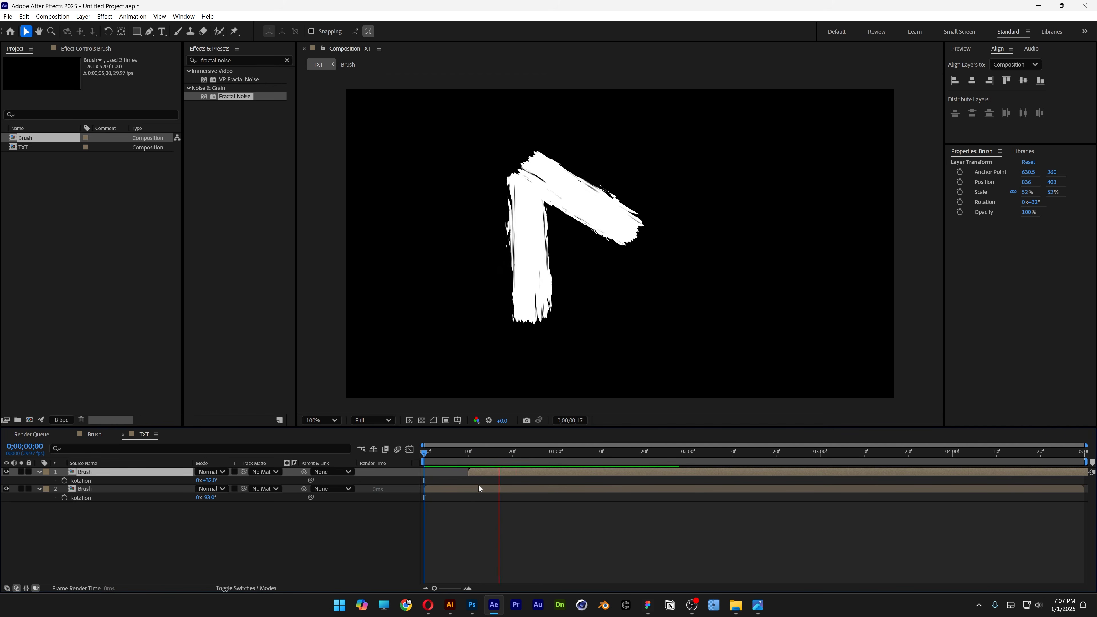
pyautogui.press('space')
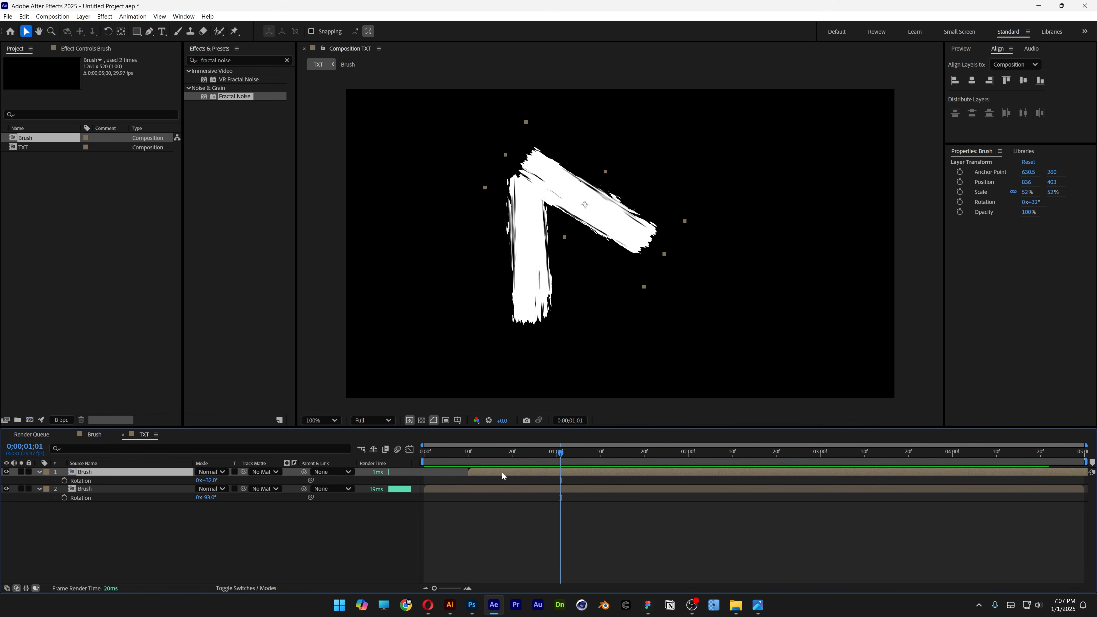
# Complete the letter R with two duplicated strokes rotated to 166° and 21°, starting at frame 20 and one second, and preview it.
pyautogui.hotkey('ctrl', 'd')
pyautogui.moveTo(207, 481); pyautogui.dragTo(269, 479)
pyautogui.moveTo(620, 185)
pyautogui.mouseDown()
pyautogui.moveTo(630, 231)
pyautogui.moveTo(617, 240)
pyautogui.mouseUp()
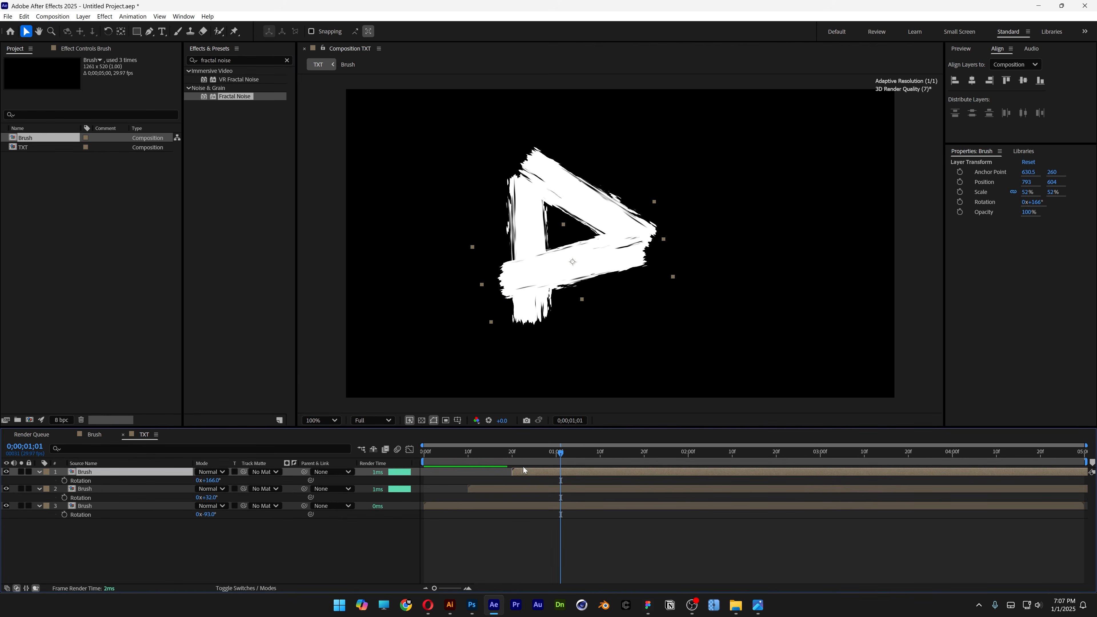
pyautogui.press('space')
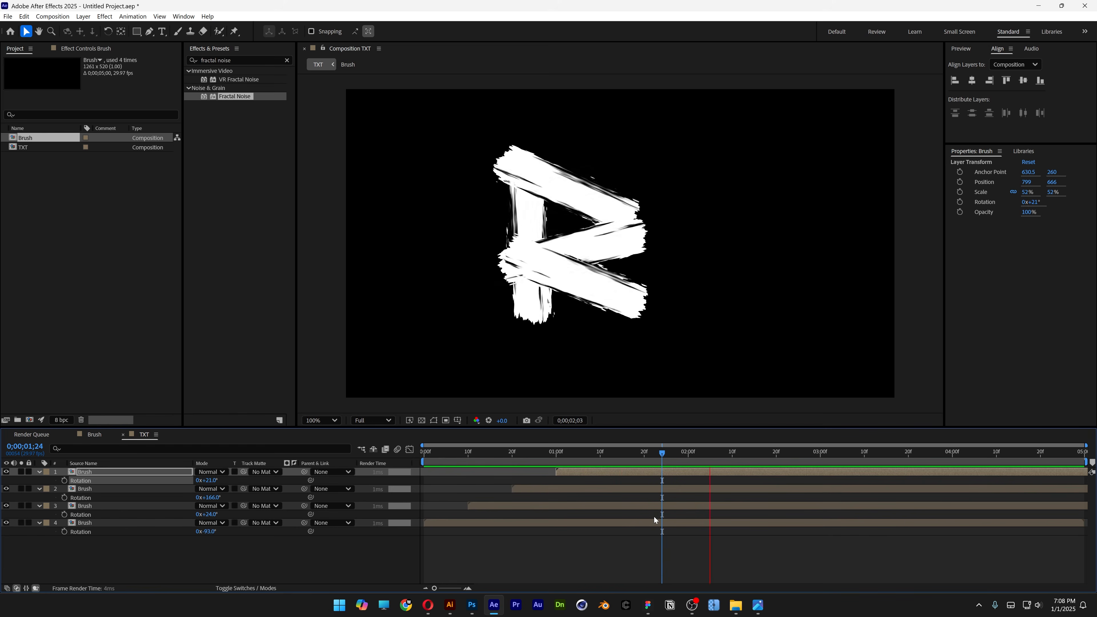
pyautogui.press('space')
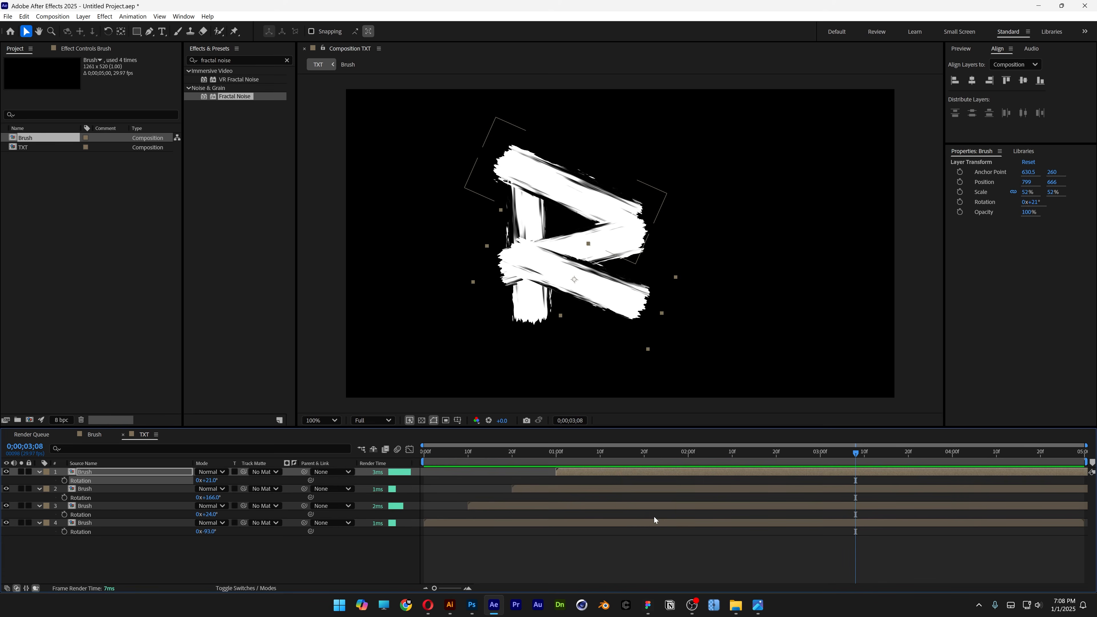
# Select all the R's strokes, shift the letter left and add two duplicates of the vertical stem beside it.
pyautogui.moveTo(206, 561); pyautogui.dragTo(77, 444)
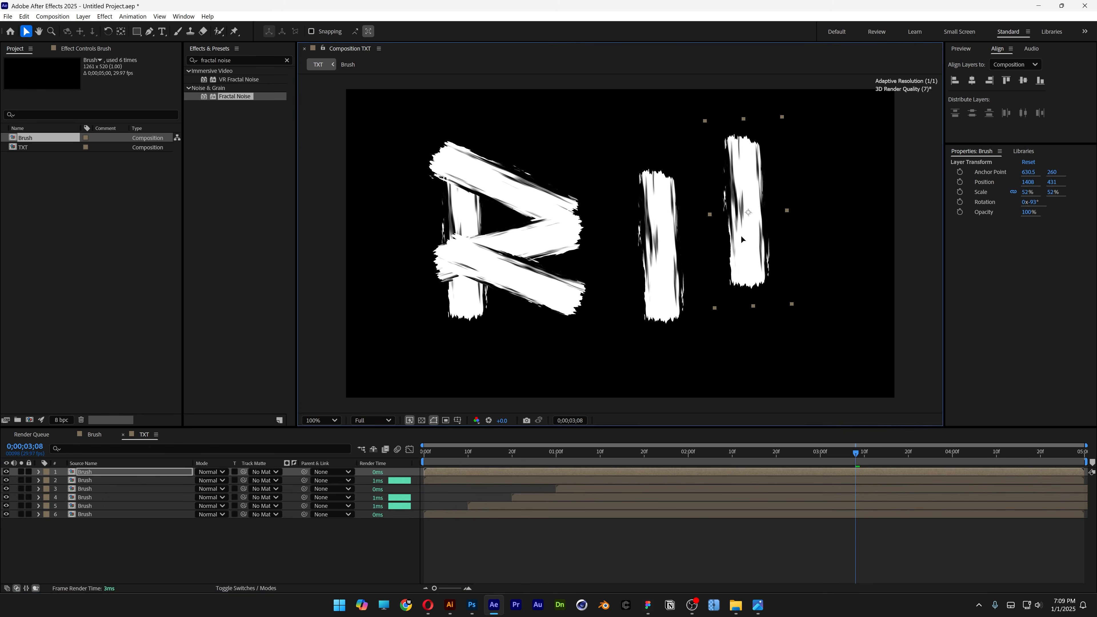
# Add puppet pins along the rightmost stroke and bend it into a rounded P-shaped bowl against the second vertical stem.
pyautogui.click(235, 32)
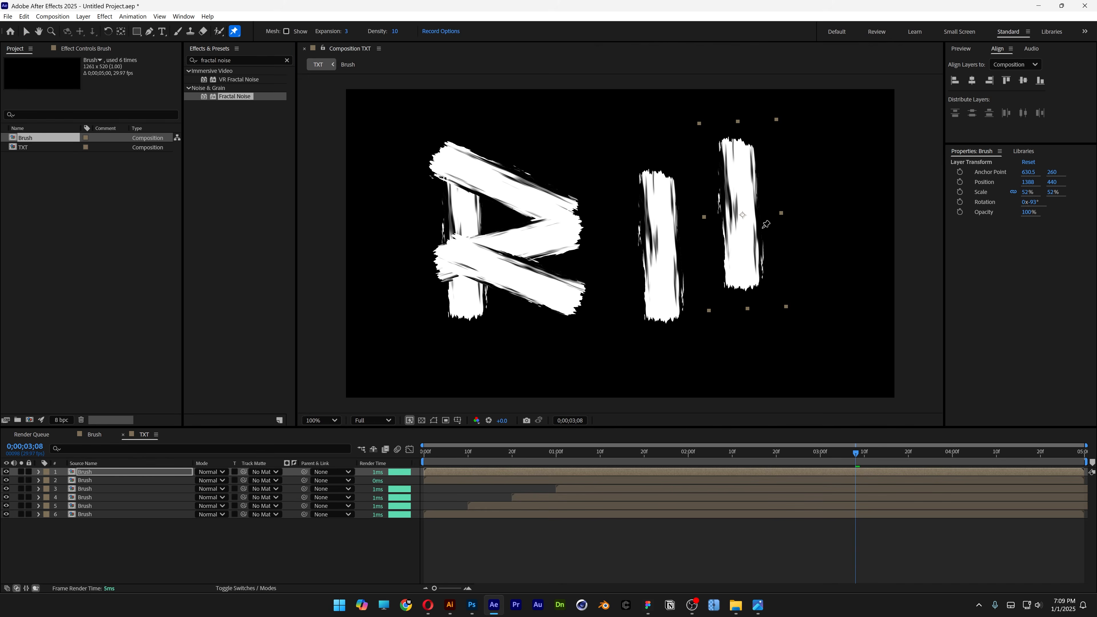
pyautogui.click(741, 216)
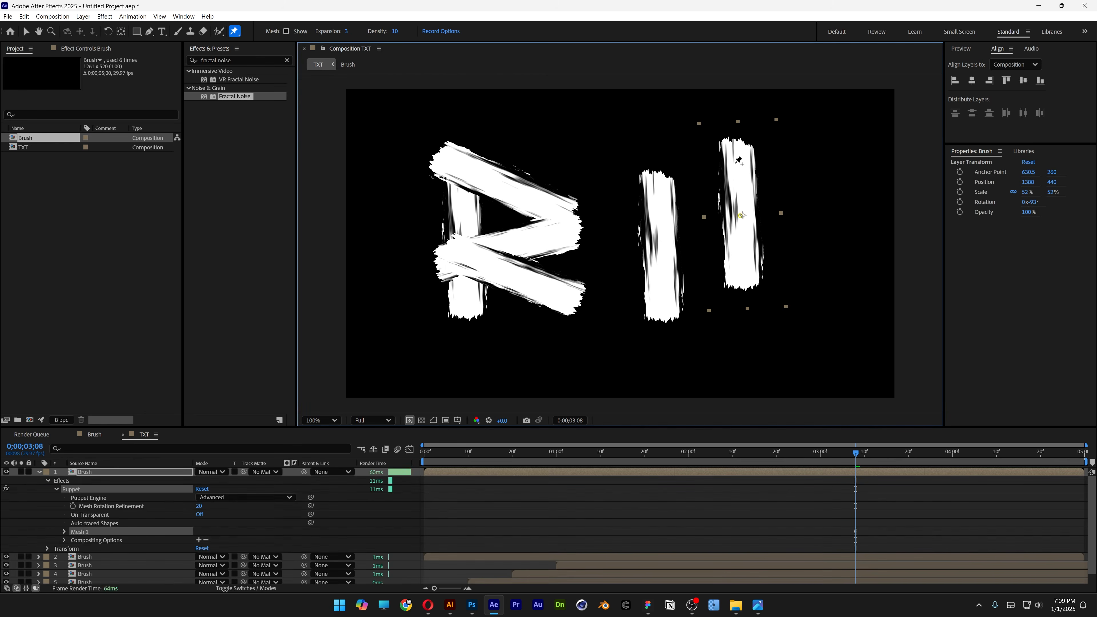
pyautogui.click(743, 279)
pyautogui.moveTo(743, 279)
pyautogui.mouseDown()
pyautogui.moveTo(679, 245)
pyautogui.moveTo(656, 252)
pyautogui.mouseUp()
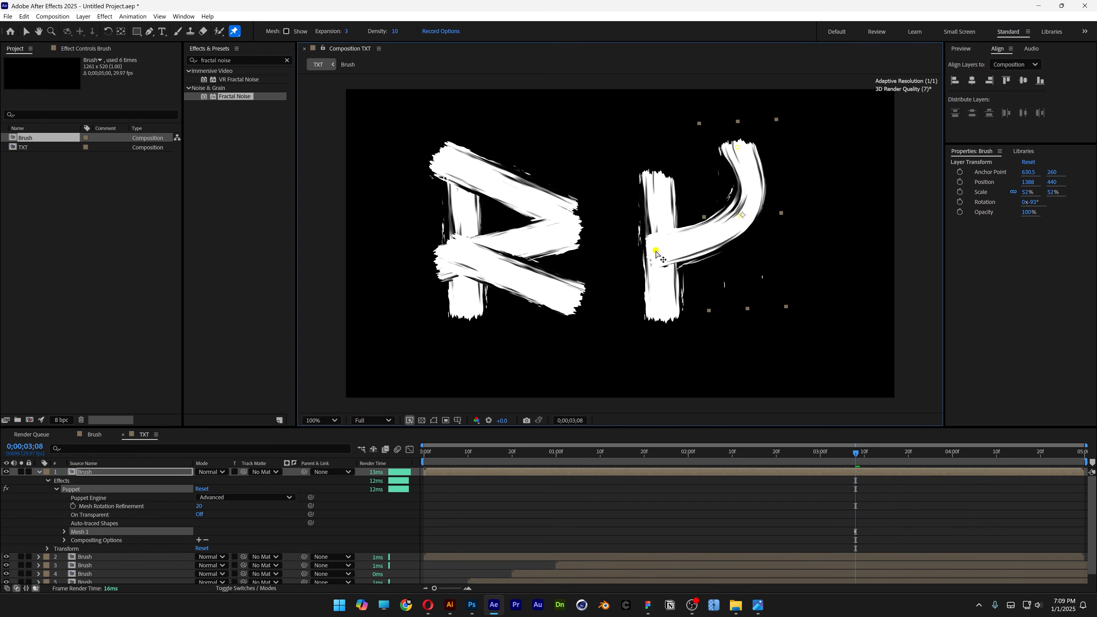
pyautogui.moveTo(738, 148); pyautogui.dragTo(641, 161)
pyautogui.moveTo(740, 216); pyautogui.dragTo(735, 231)
pyautogui.moveTo(739, 192); pyautogui.dragTo(738, 194)
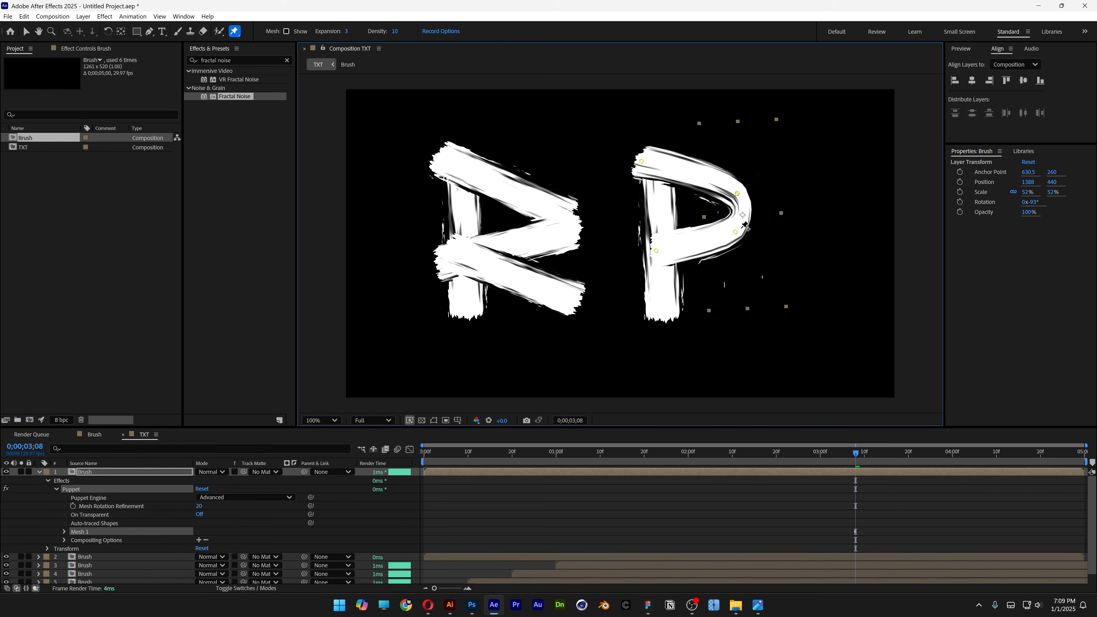
pyautogui.moveTo(743, 243)
pyautogui.mouseDown()
pyautogui.moveTo(737, 222)
pyautogui.moveTo(749, 237)
pyautogui.mouseUp()
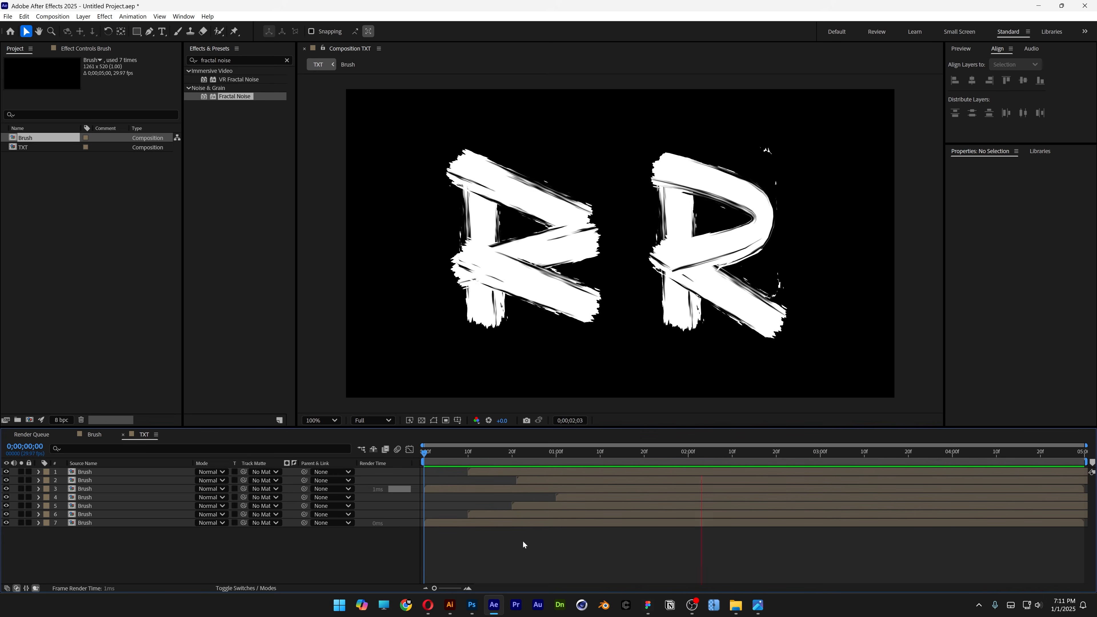
# Add a black solid named BG to the TXT composition and place it below all the Brush layers.
pyautogui.press('space')
pyautogui.rightClick(236, 550)
pyautogui.moveTo(345, 435)
pyautogui.click(378, 456)
pyautogui.write('BG')
pyautogui.press('Return')
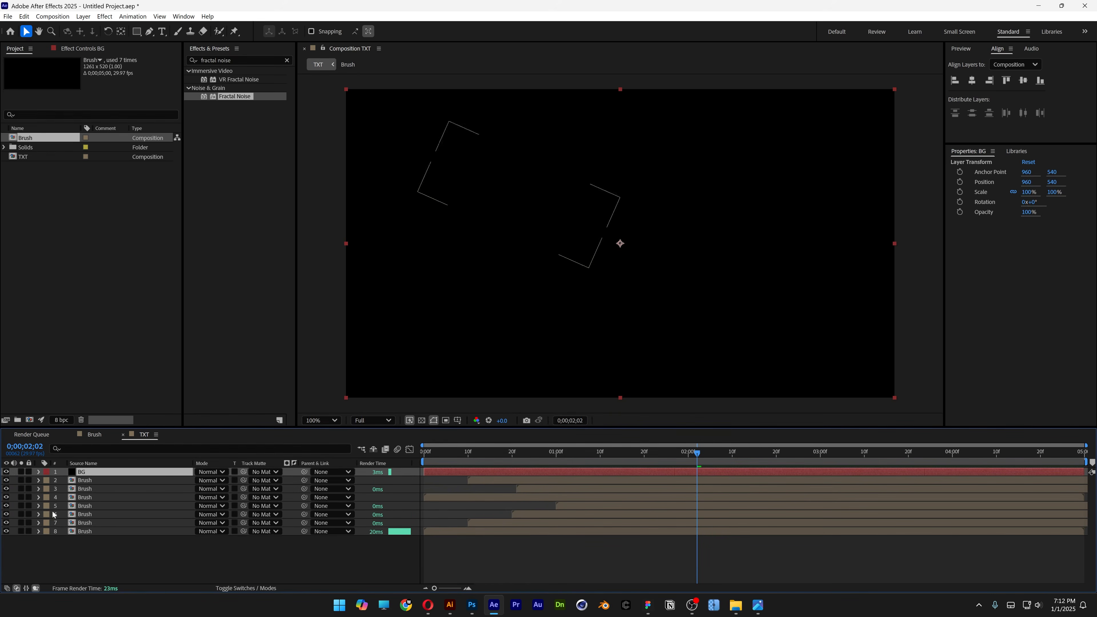
pyautogui.moveTo(95, 472); pyautogui.dragTo(118, 539)
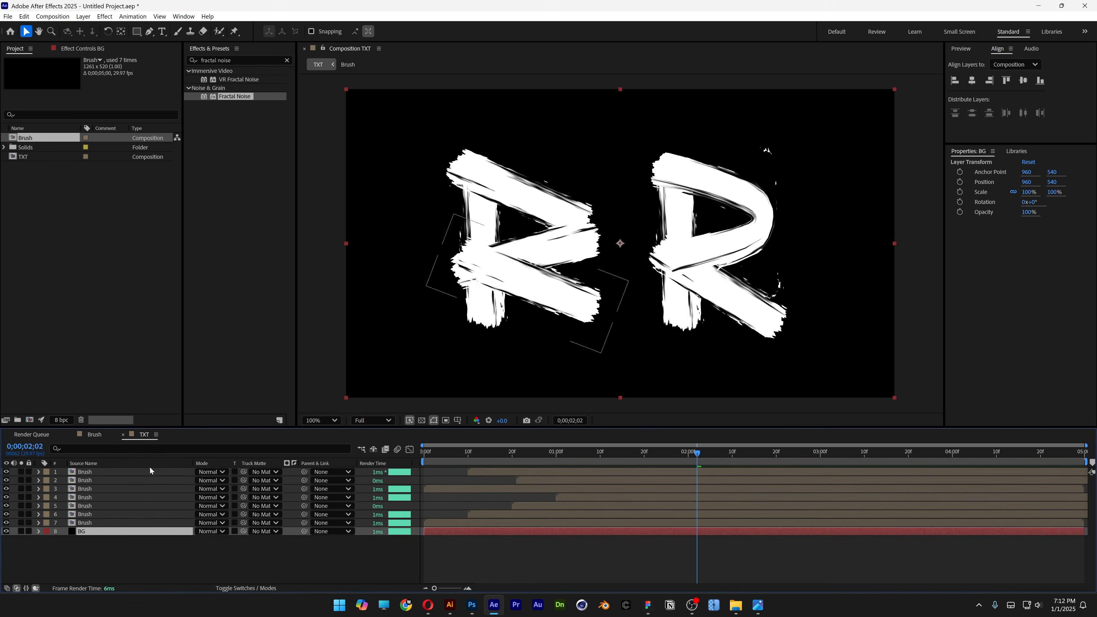
# Create a 1920 x 1080 composition named Texture, place the TXT composition in it and move the time to 0;00;01;01.
pyautogui.click(14, 51)
pyautogui.rightClick(71, 192)
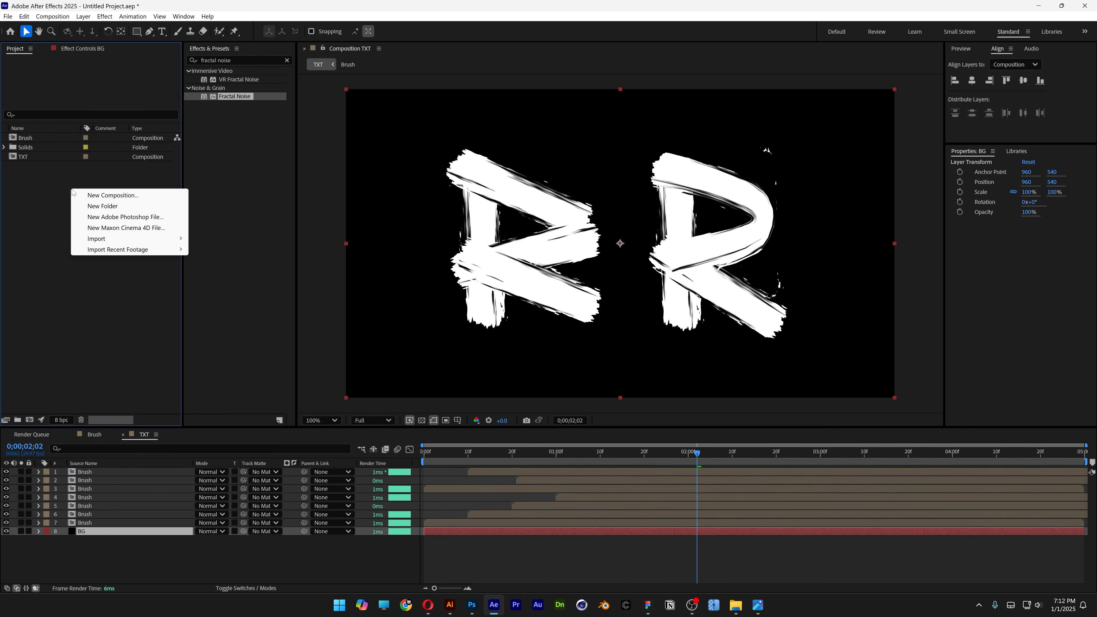
pyautogui.click(94, 198)
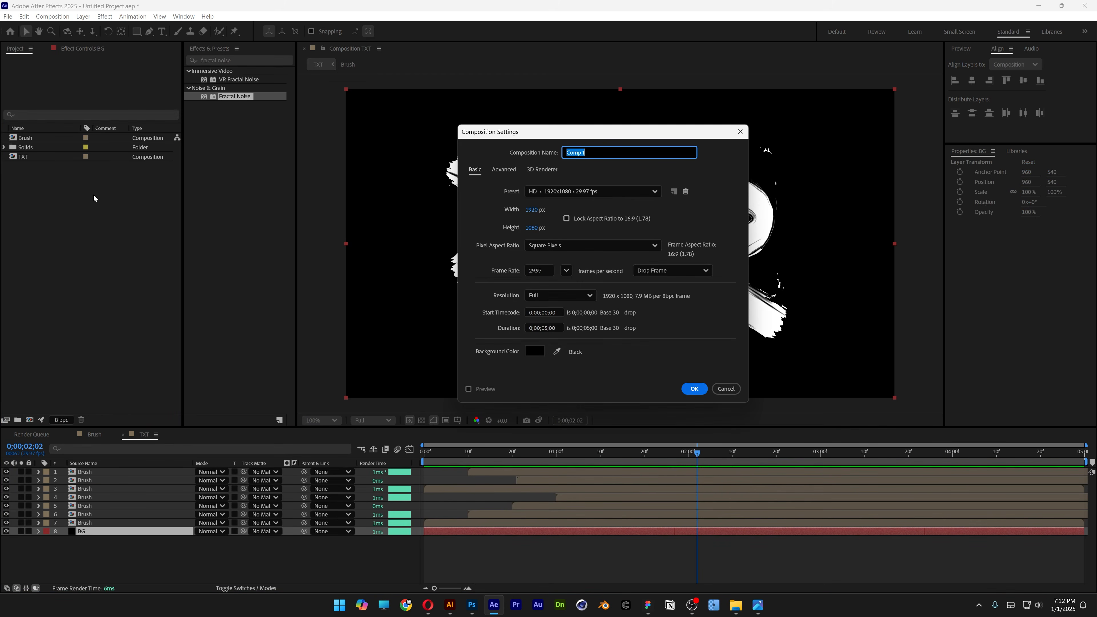
pyautogui.click(694, 389)
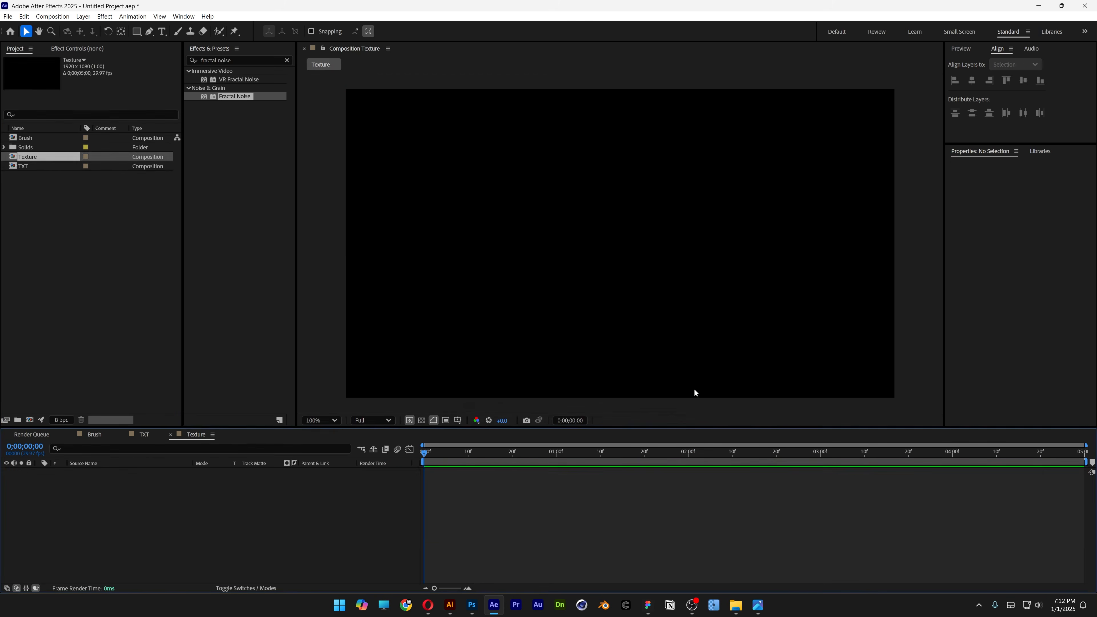
pyautogui.moveTo(25, 169); pyautogui.dragTo(203, 544)
pyautogui.moveTo(471, 454); pyautogui.dragTo(561, 455)
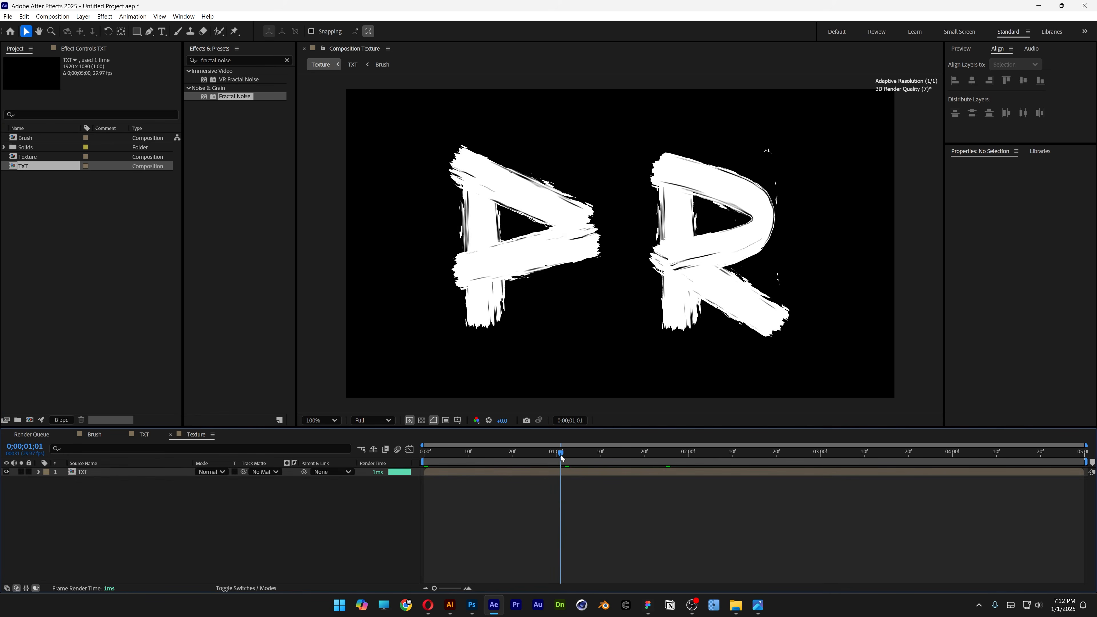
# Add white-paper-texture.jpg above the TXT layer, fit it to the composition's width and set its blending mode to Exclusion.
pyautogui.moveTo(391, 351); pyautogui.dragTo(176, 523)
pyautogui.hotkey('ctrl', 'alt', 'shift', 'h')
pyautogui.press('s')
pyautogui.click(210, 474)
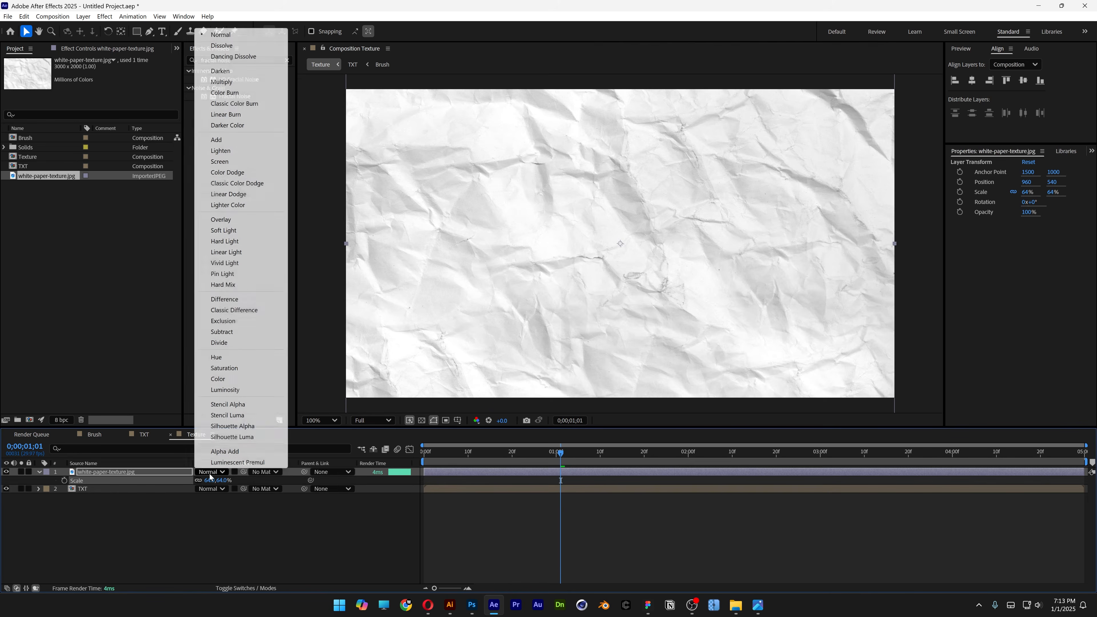
pyautogui.click(242, 322)
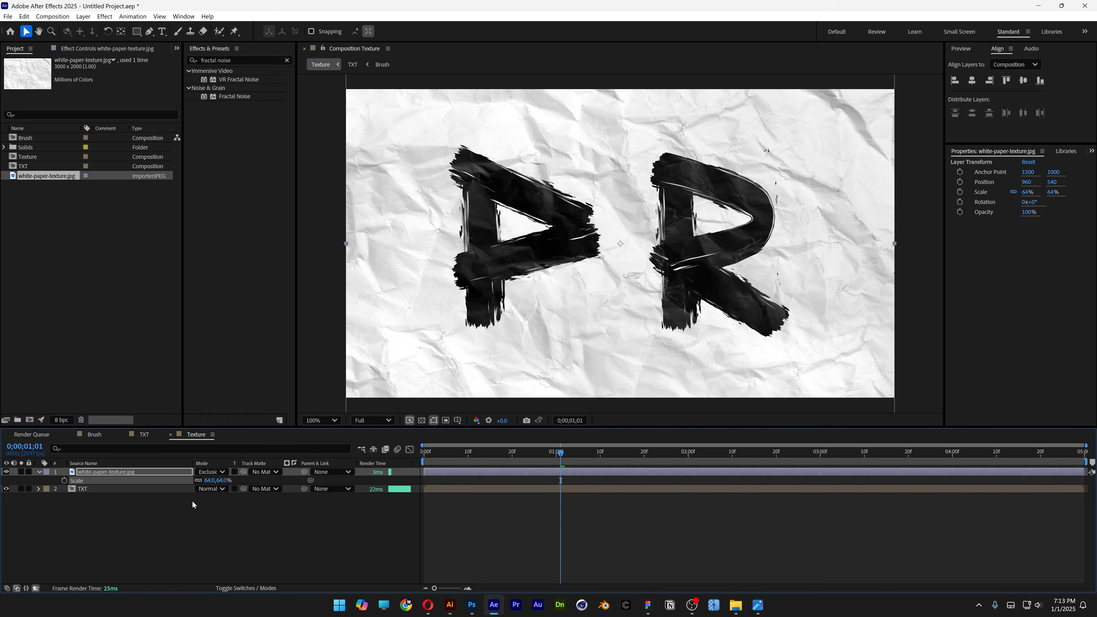
pyautogui.click(243, 588)
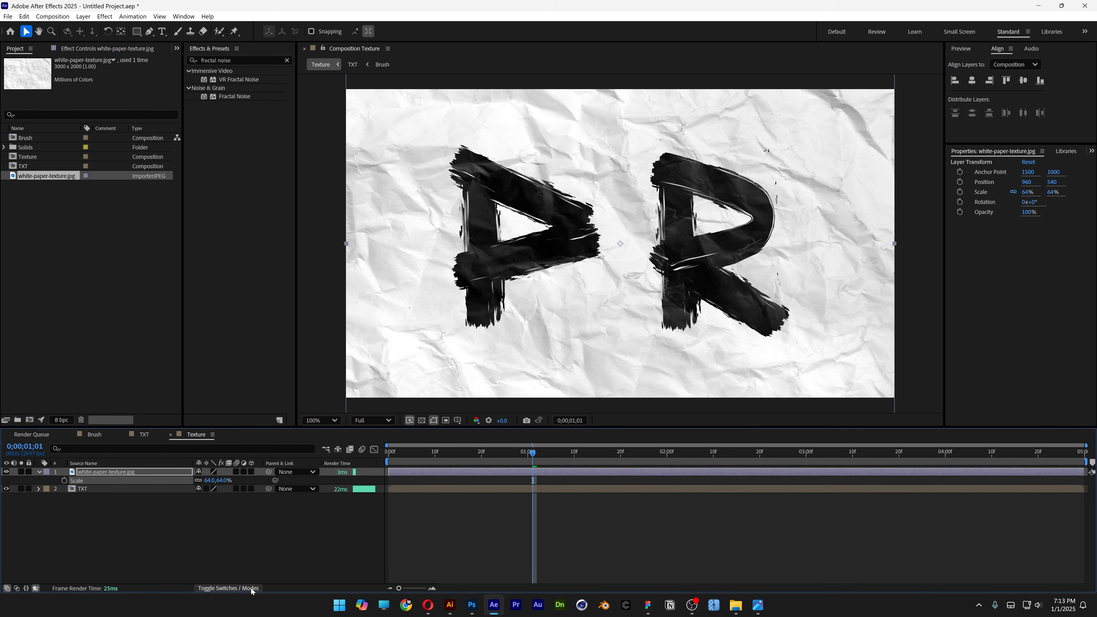
pyautogui.click(233, 588)
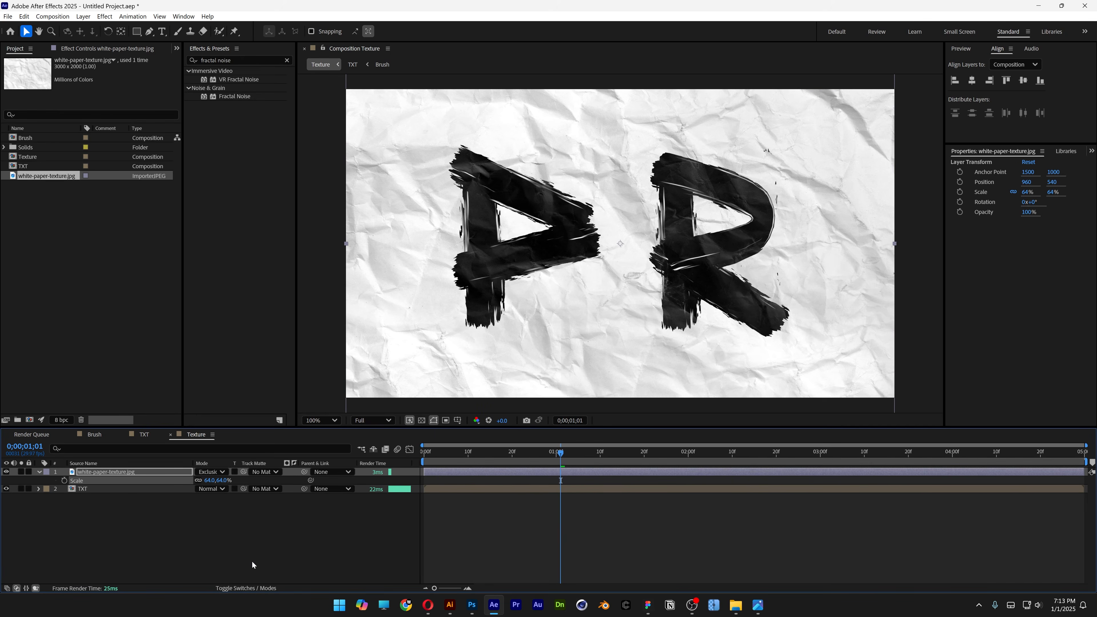
# Apply Gaussian Blur to the TXT layer with a blurriness of 3.
pyautogui.click(106, 490)
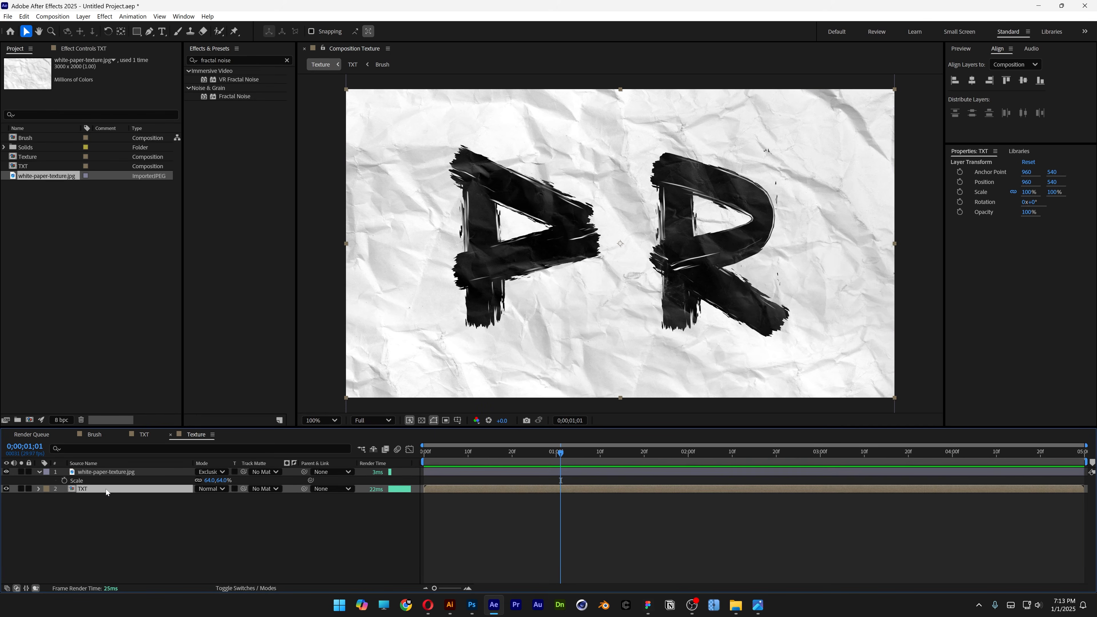
pyautogui.click(237, 60)
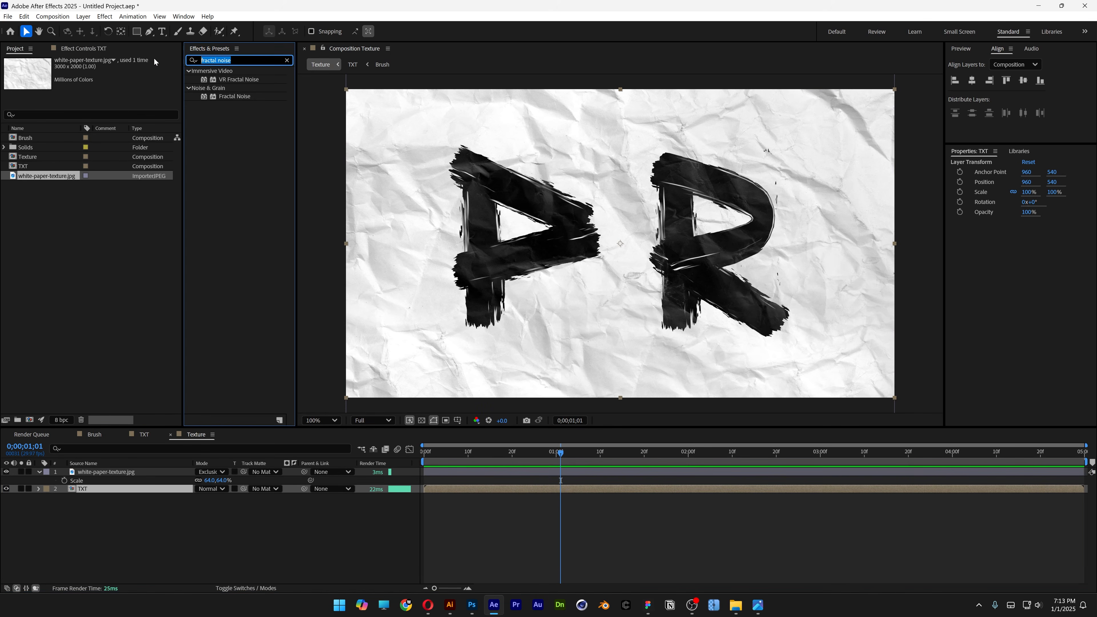
pyautogui.write('gaussian blur')
pyautogui.moveTo(236, 80); pyautogui.dragTo(131, 491)
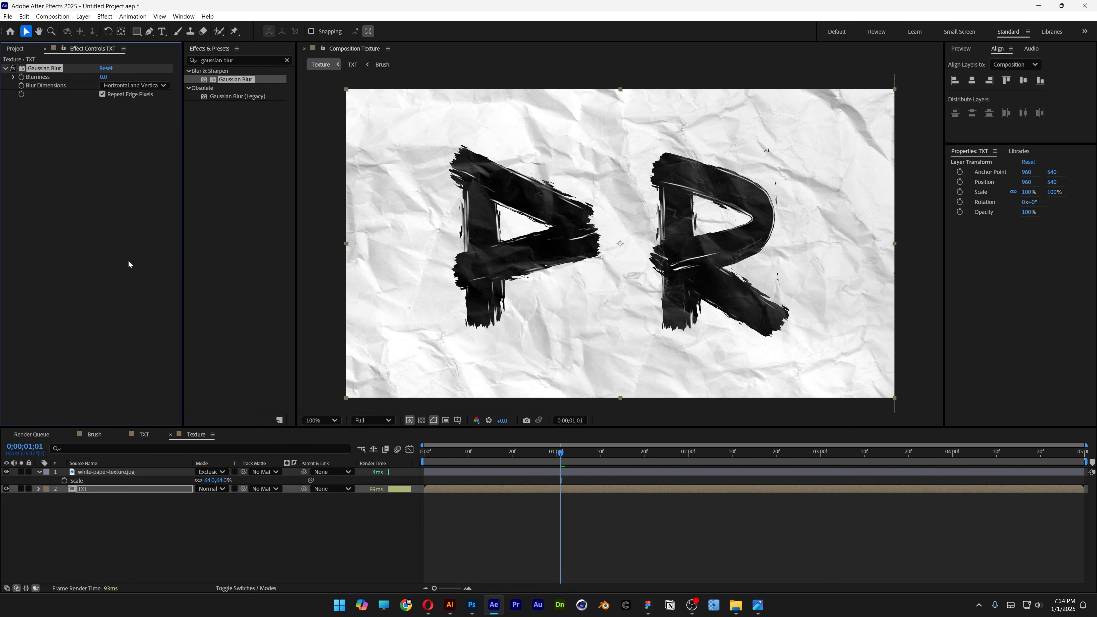
pyautogui.click(104, 78)
pyautogui.write('3')
pyautogui.press('Return')
# Apply Displacement Map to the TXT layer and use white-paper-texture.jpg as its displacement map layer.
pyautogui.click(287, 60)
pyautogui.write('displacement map')
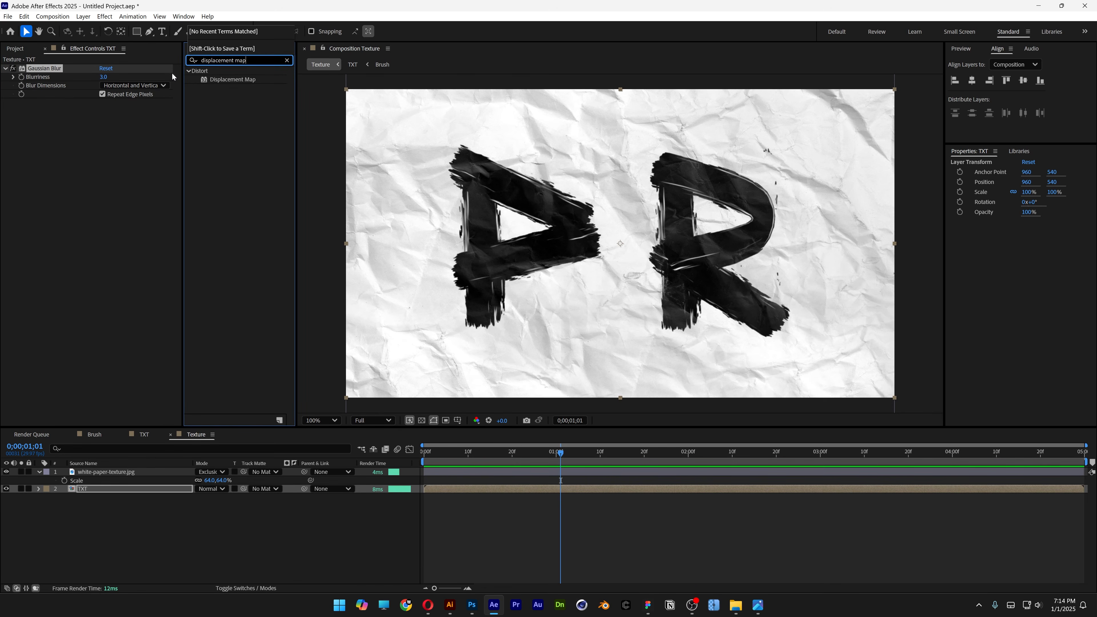
pyautogui.moveTo(233, 80); pyautogui.dragTo(116, 196)
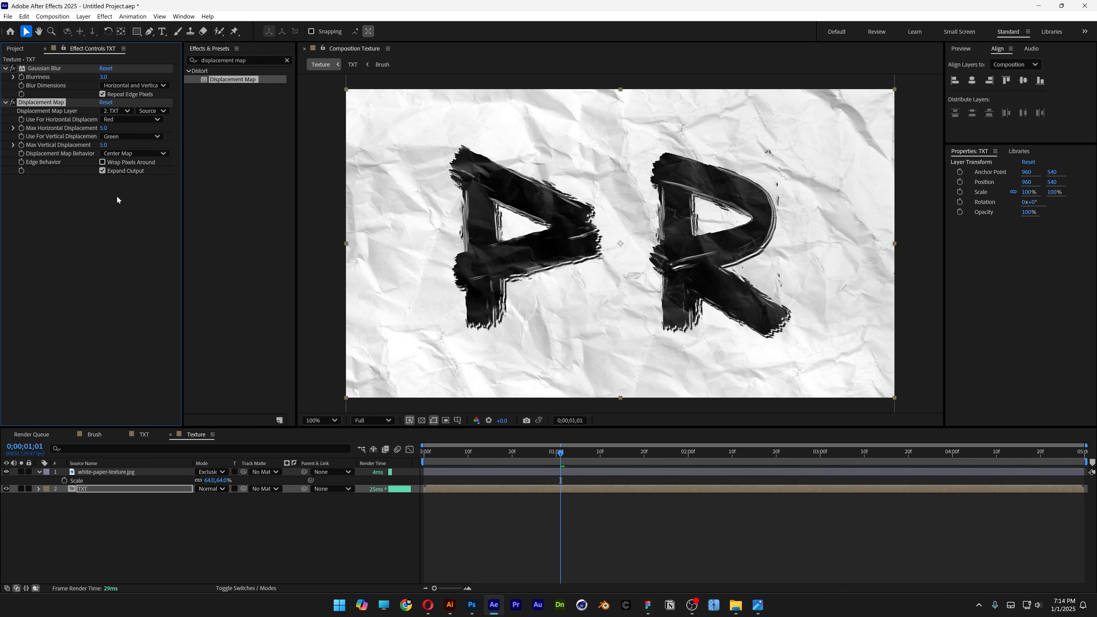
pyautogui.click(115, 111)
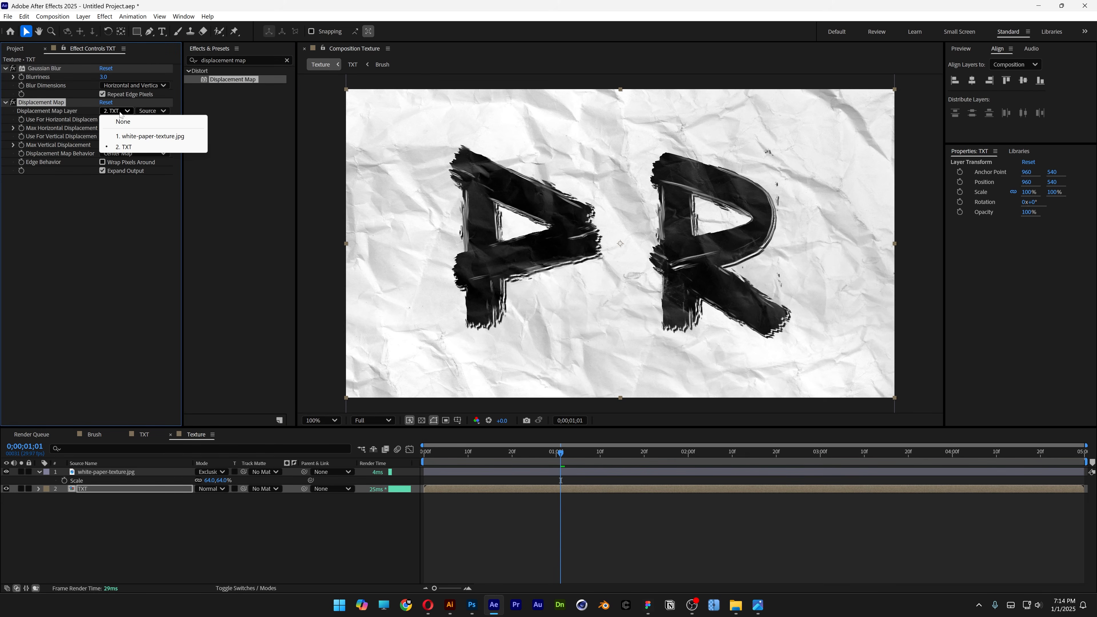
pyautogui.click(131, 137)
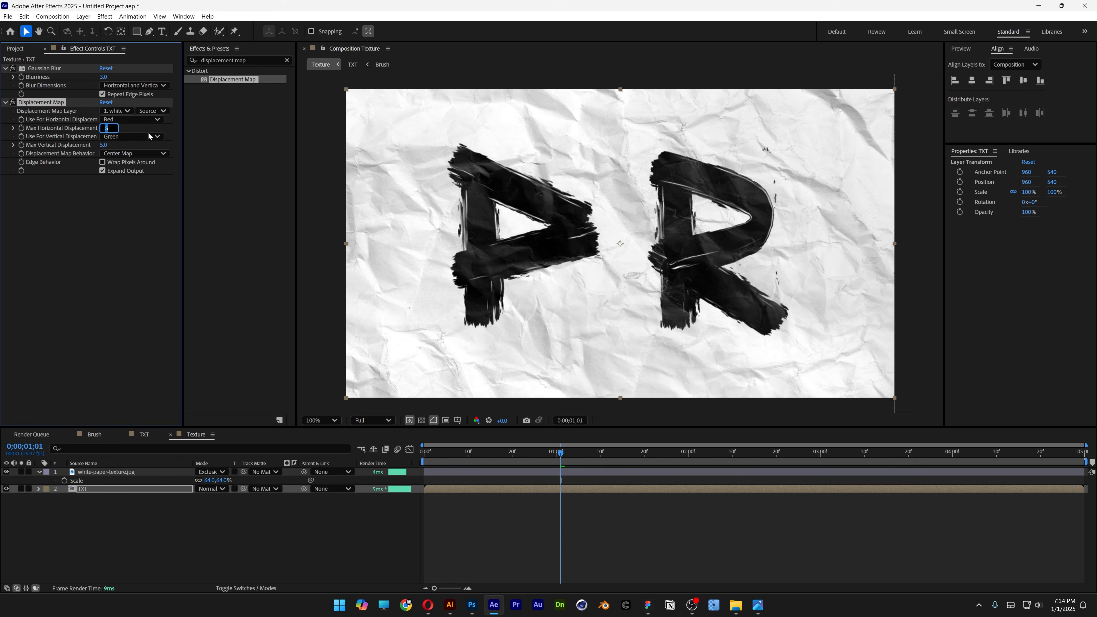
# Set the Displacement Map's max horizontal displacement to -10 and its max vertical displacement to 25.
pyautogui.write('-10')
pyautogui.press('Return')
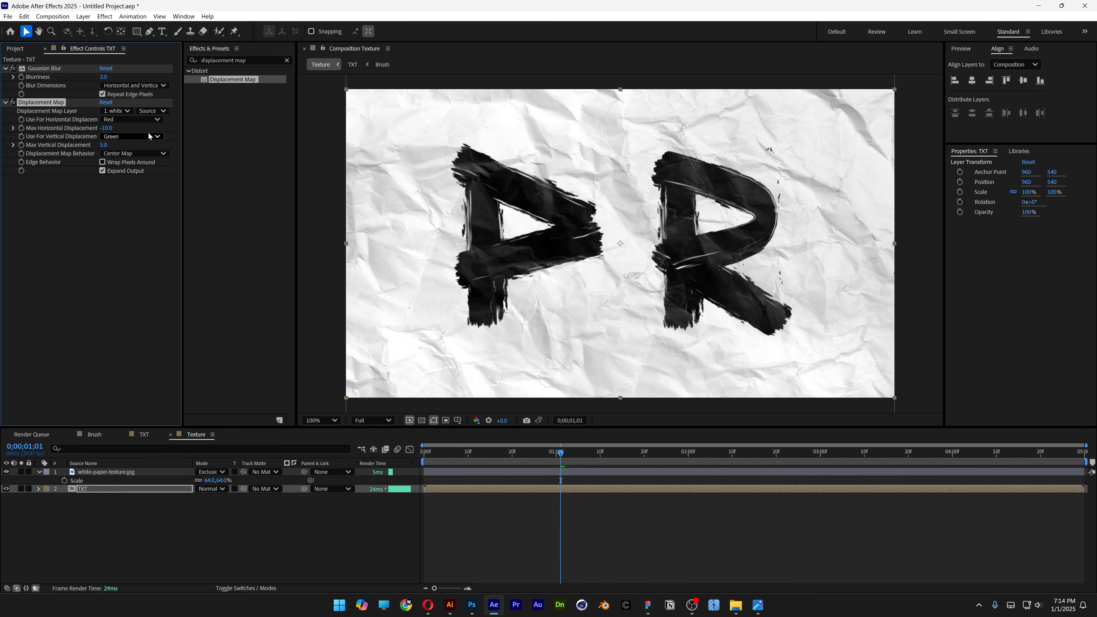
pyautogui.click(106, 145)
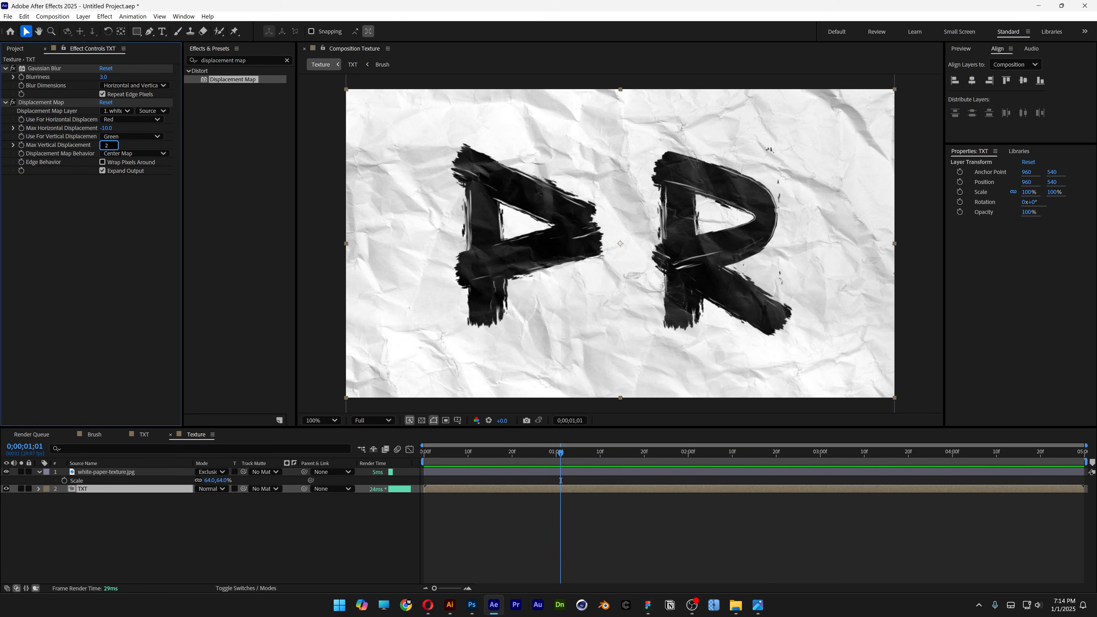
pyautogui.press('Return')
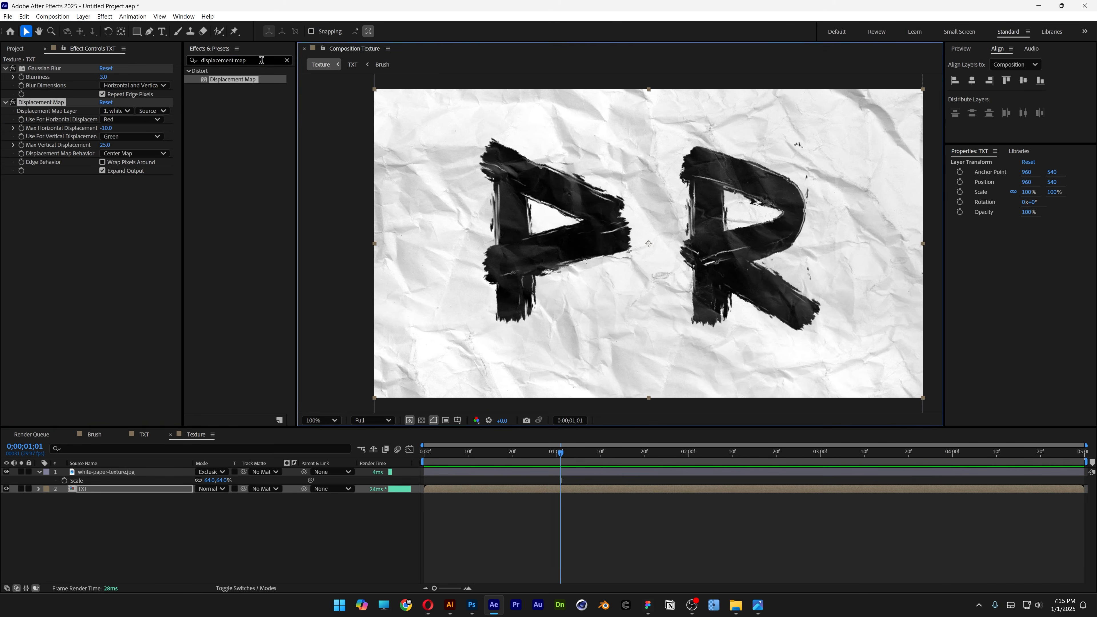
# Apply the Noise effect to the TXT layer with a 20% amount and preview the animation from the first frame.
pyautogui.moveTo(263, 60); pyautogui.dragTo(149, 60)
pyautogui.write('noise')
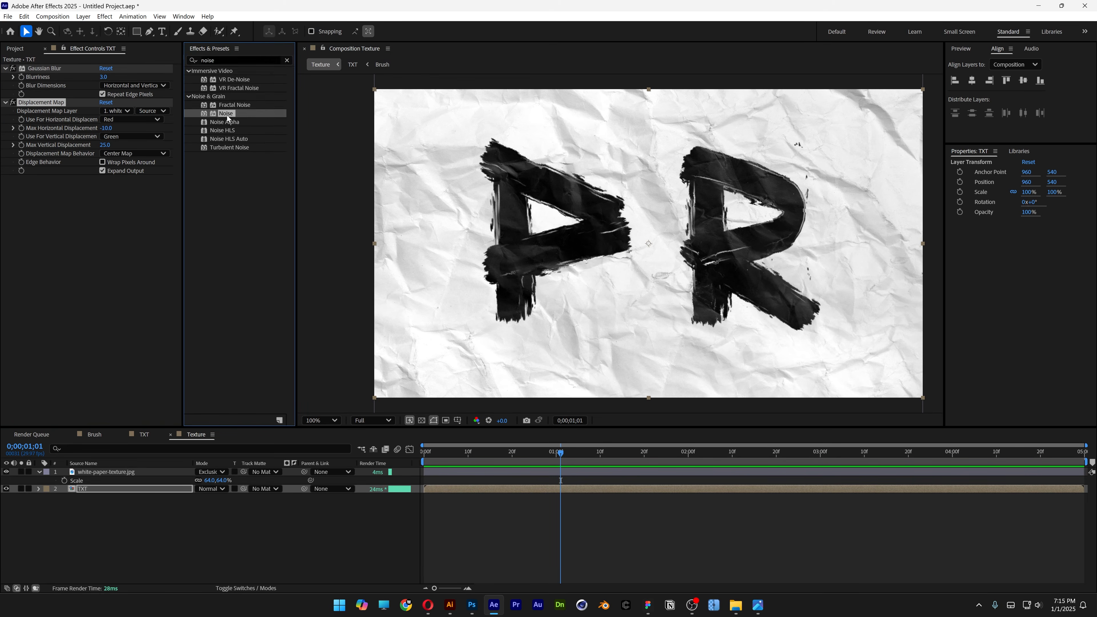
pyautogui.moveTo(227, 115); pyautogui.dragTo(111, 235)
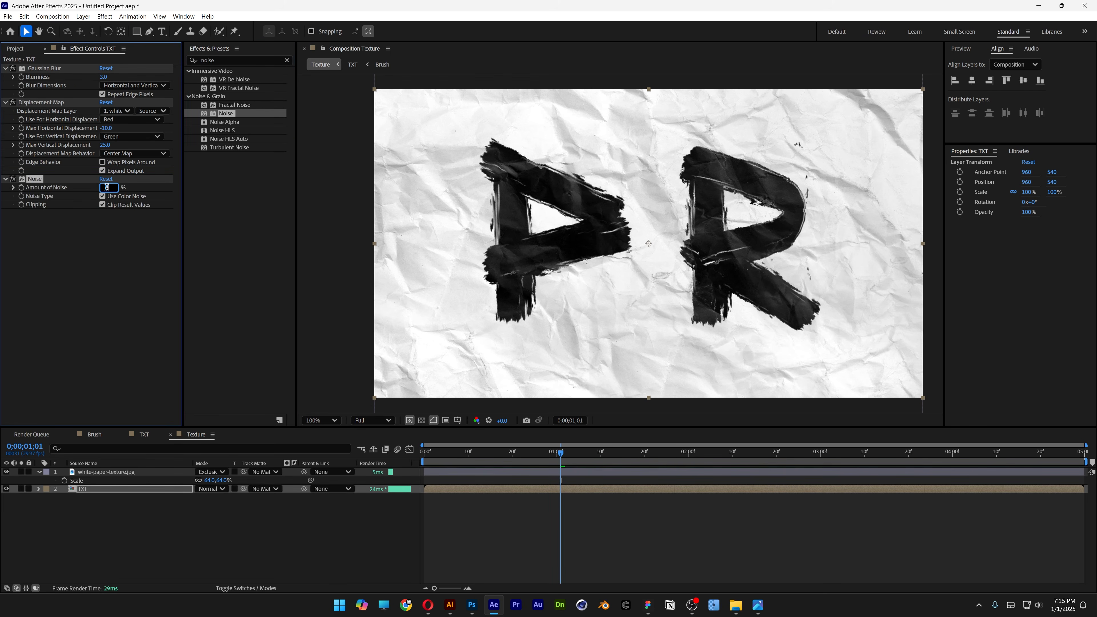
pyautogui.press('Home')
pyautogui.press('space')
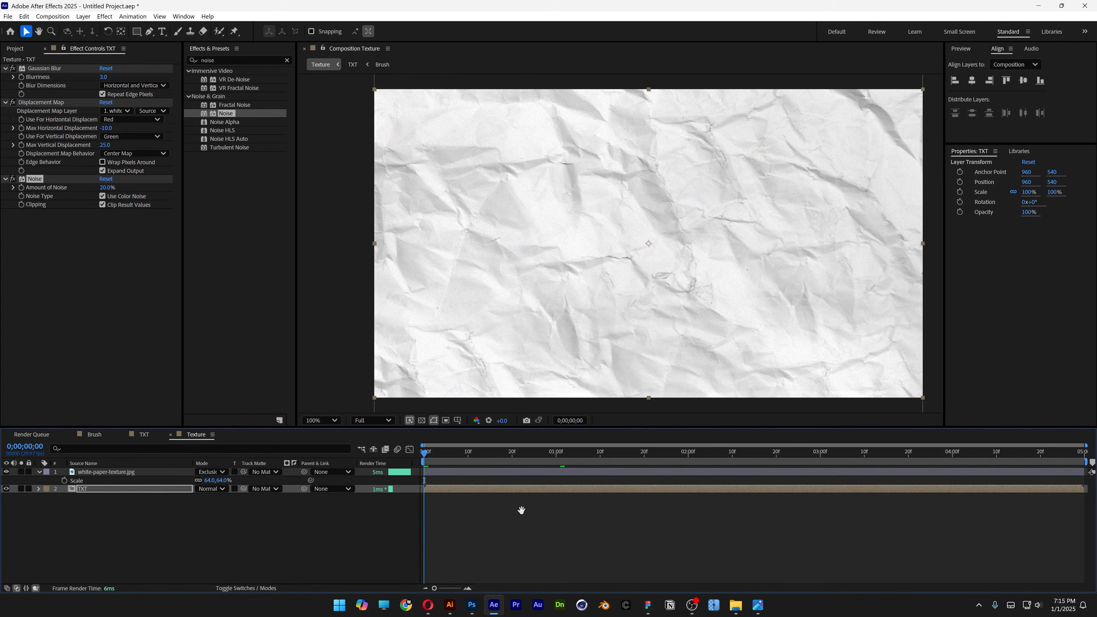